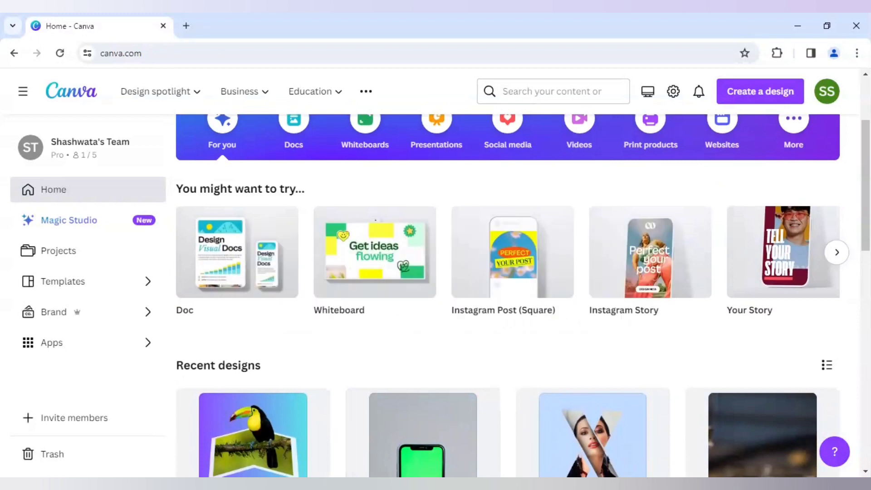
Step: Create a blank Instagram Post (Square) design
scroll(515, 358, "up", 2)
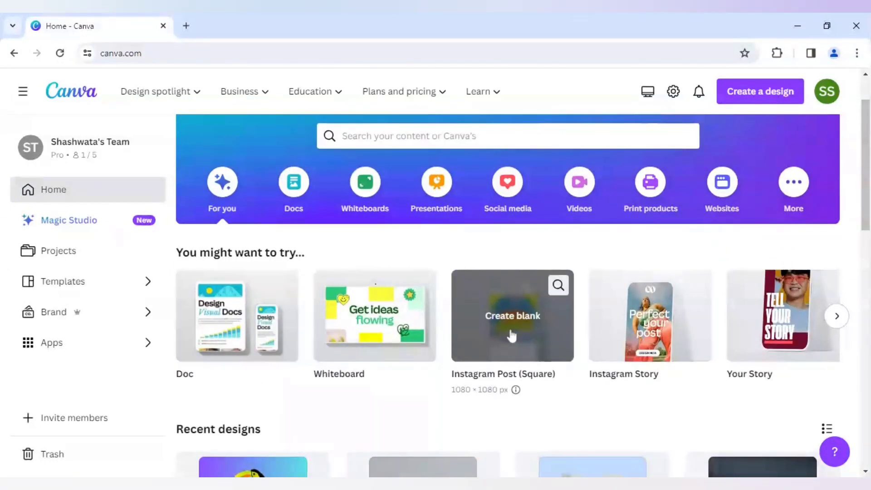
left_click(512, 347)
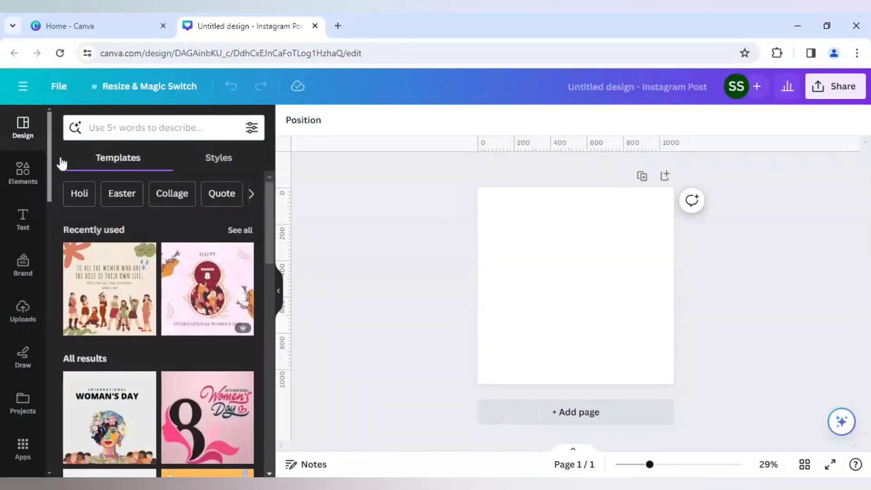
Step: Find the Frame Maker app by searching the apps for "frame maker" and open it
scroll(35, 325, "down", 2)
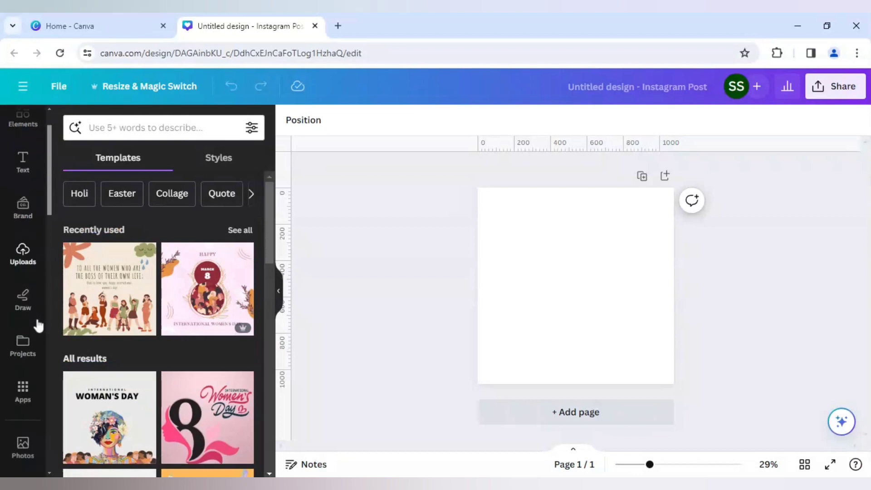
left_click(23, 395)
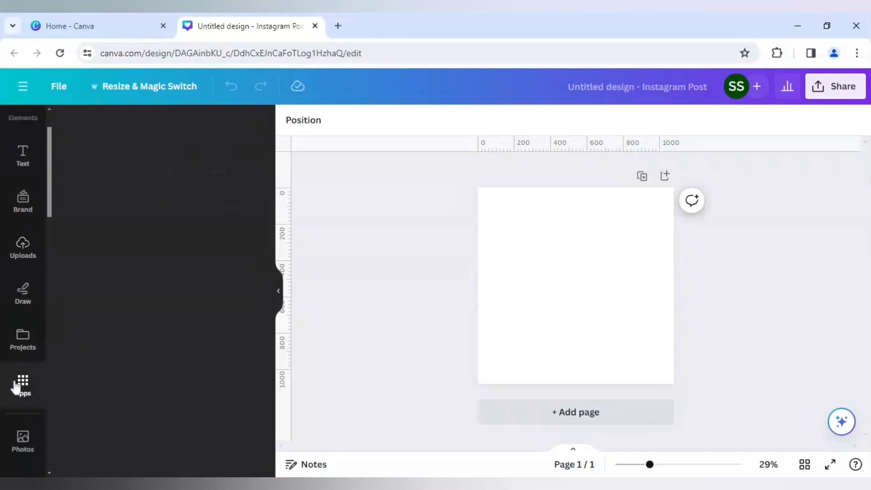
left_click(119, 133)
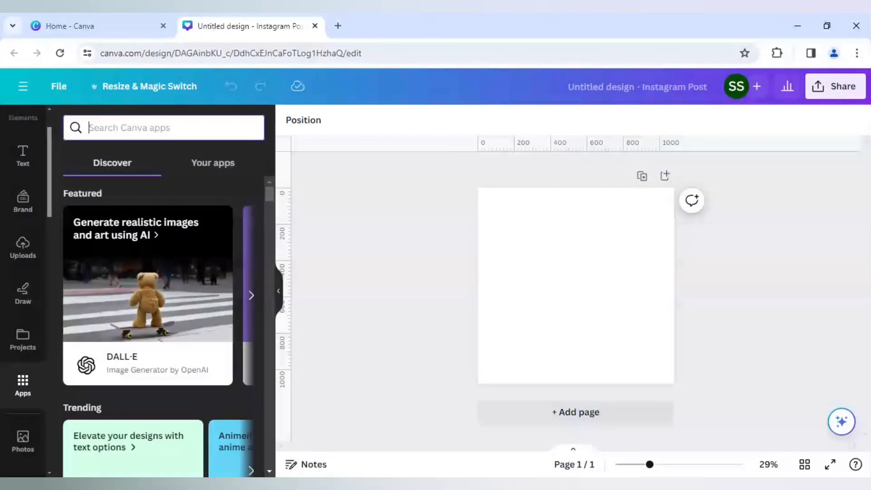
type("frame maker")
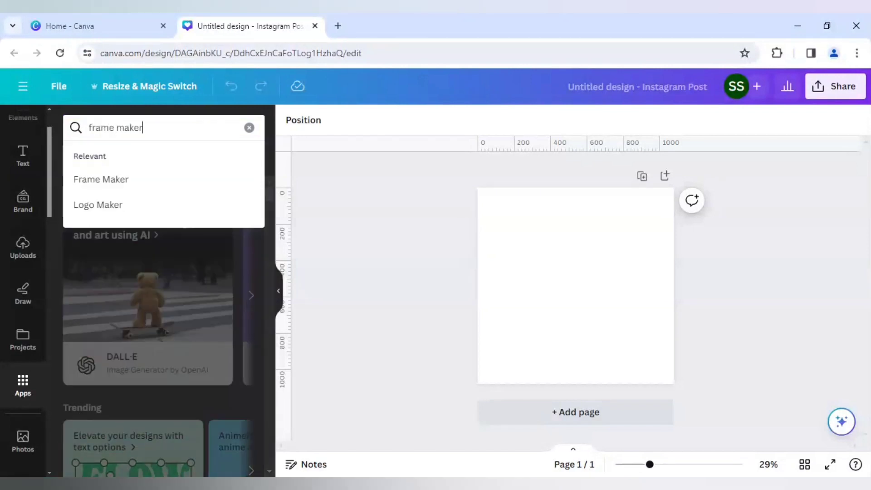
left_click(104, 182)
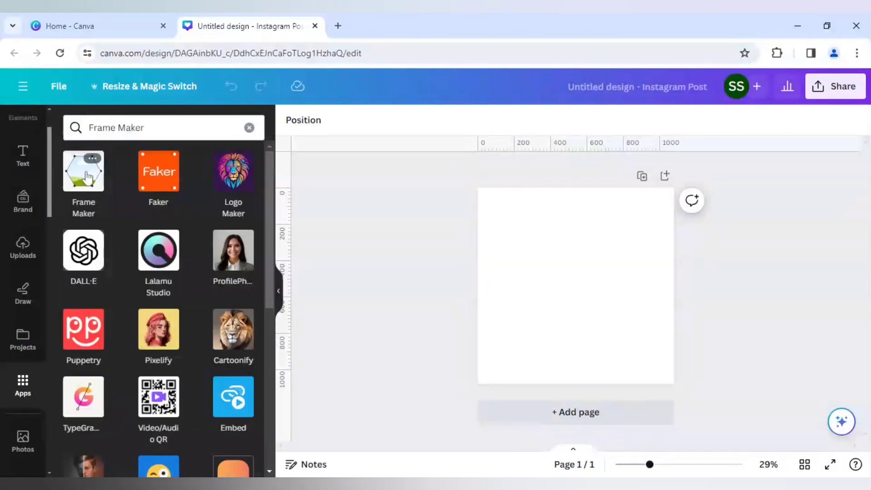
left_click(88, 177)
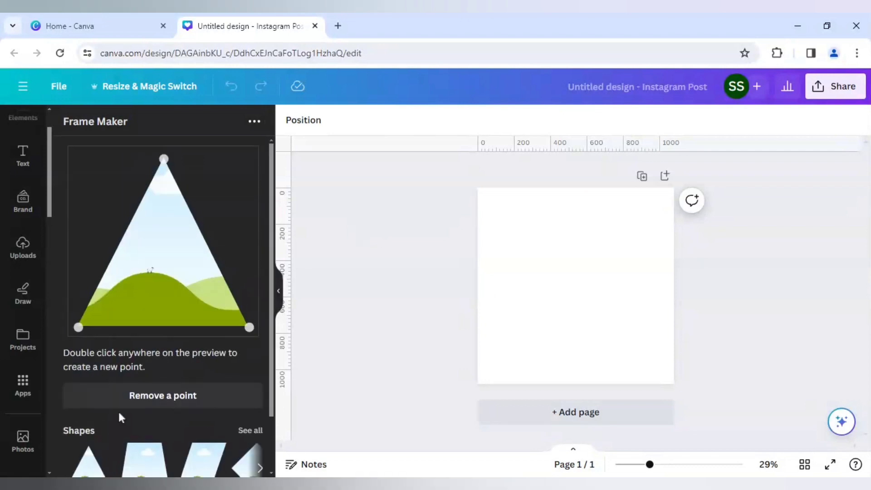
Step: Choose the seven-sided polygon from Frame Maker's full set of preset shapes
scroll(119, 417, "down", 2)
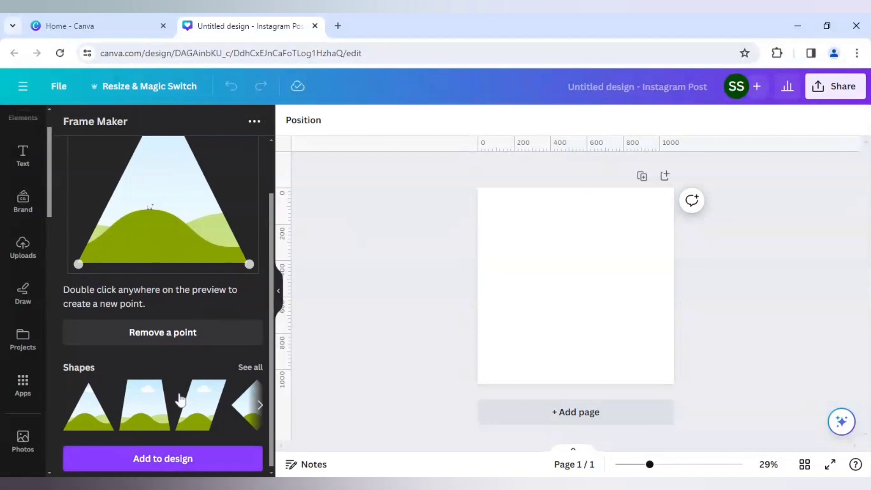
left_click(249, 367)
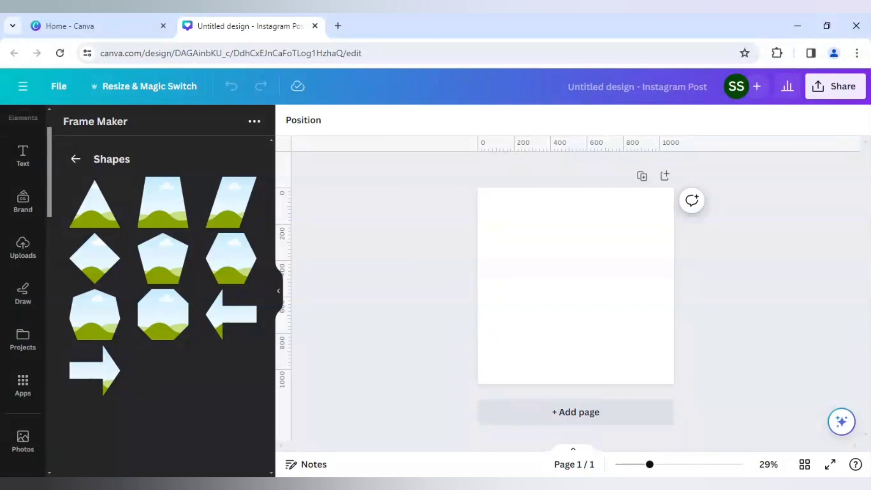
left_click(91, 324)
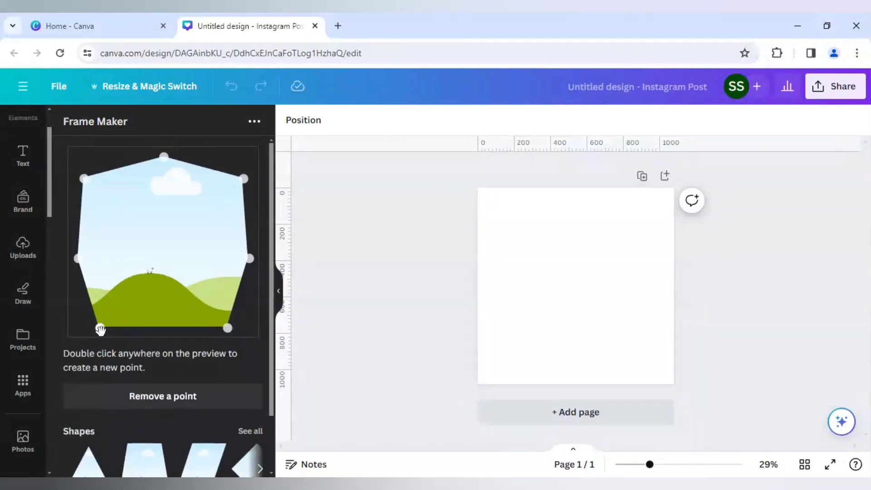
Step: Pull both bottom corner points of the shape up to its centre, forming an inward notch, and add the frame to the design
left_click_drag(100, 327, 168, 239)
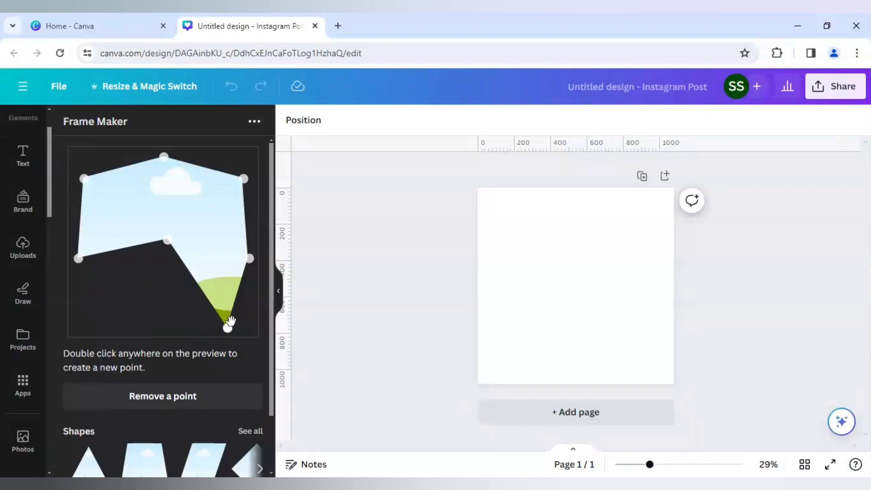
left_click_drag(227, 328, 167, 240)
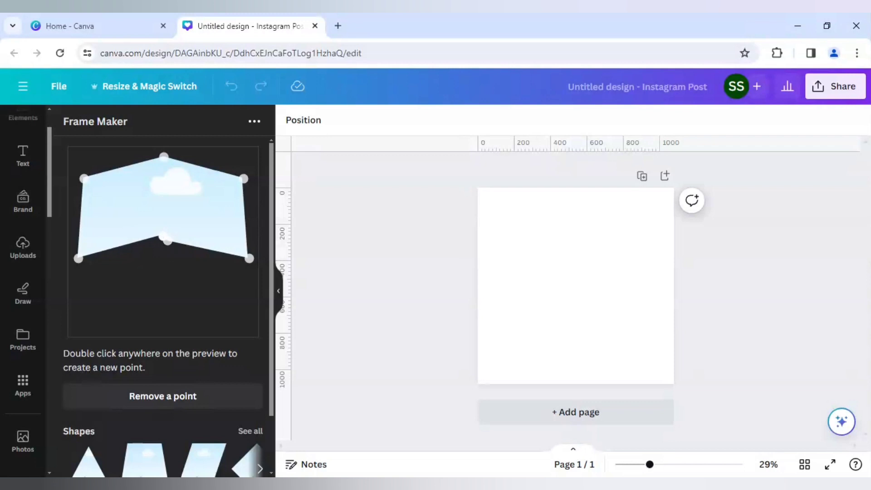
mouse_move(165, 239)
left_mouse_down()
mouse_move(169, 247)
mouse_move(163, 235)
left_mouse_up()
scroll(185, 355, "down", 3)
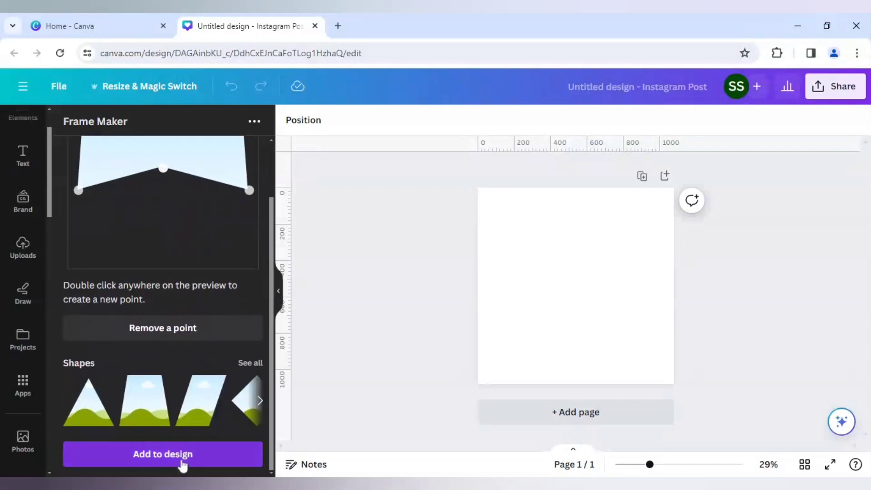
left_click(173, 459)
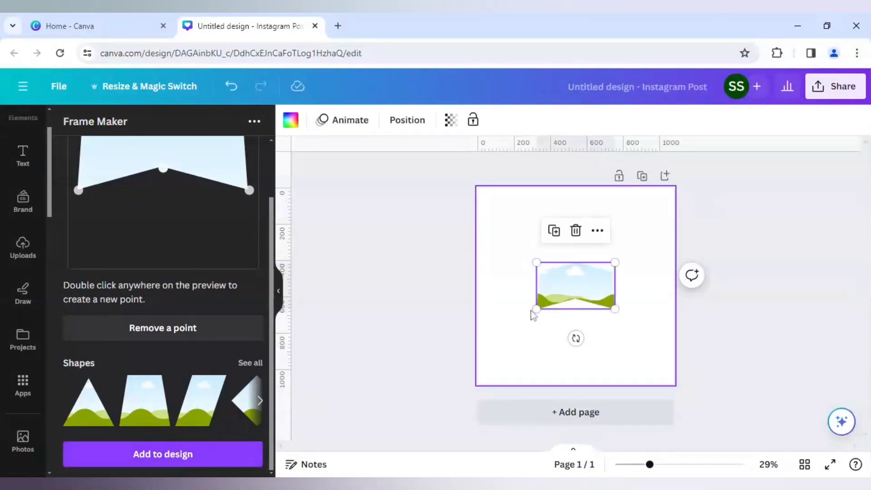
Step: Enlarge the notched frame to nearly the page width and centre it horizontally in the lower part of the page
left_click(515, 309)
left_click(548, 306)
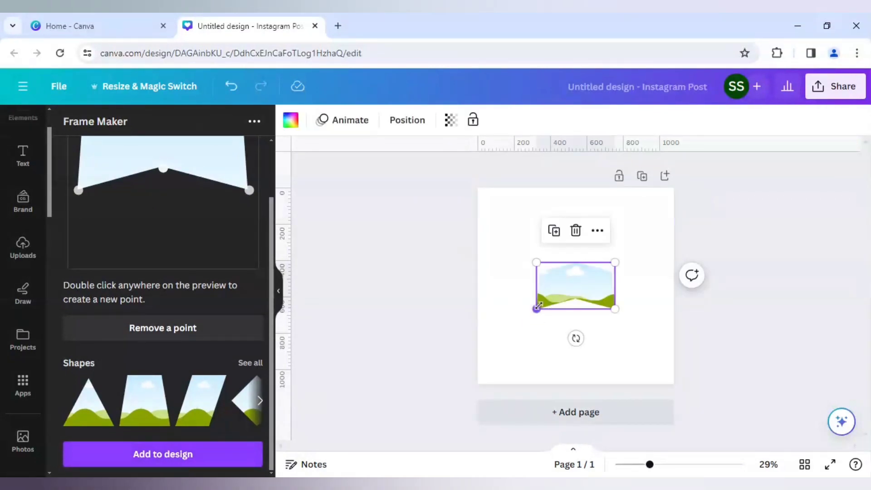
left_click_drag(537, 309, 483, 342)
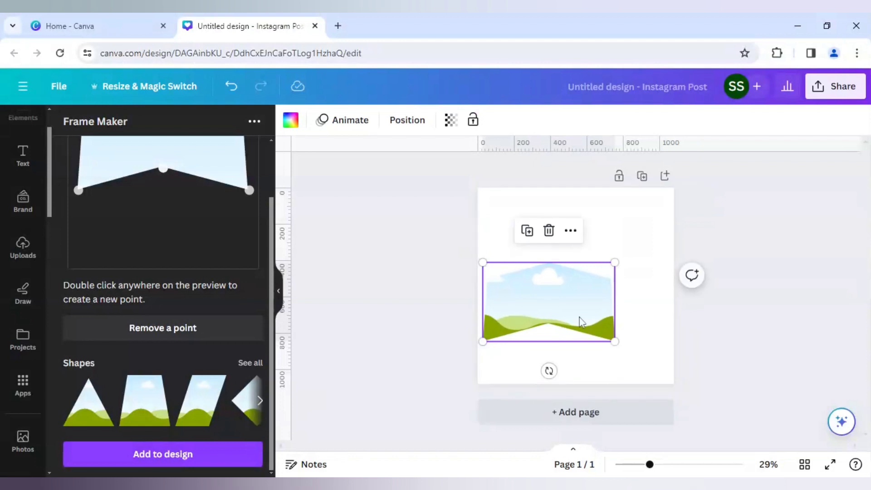
left_click_drag(579, 321, 607, 320)
left_click_drag(509, 266, 497, 258)
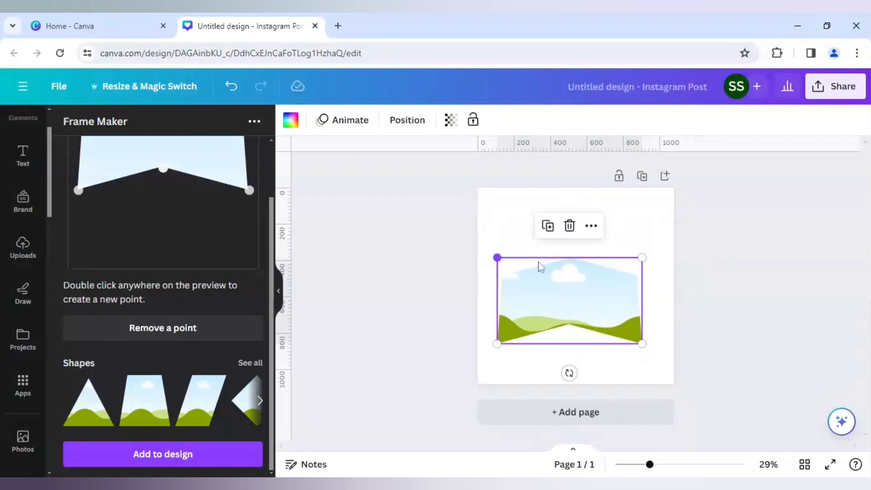
left_click_drag(642, 258, 663, 245)
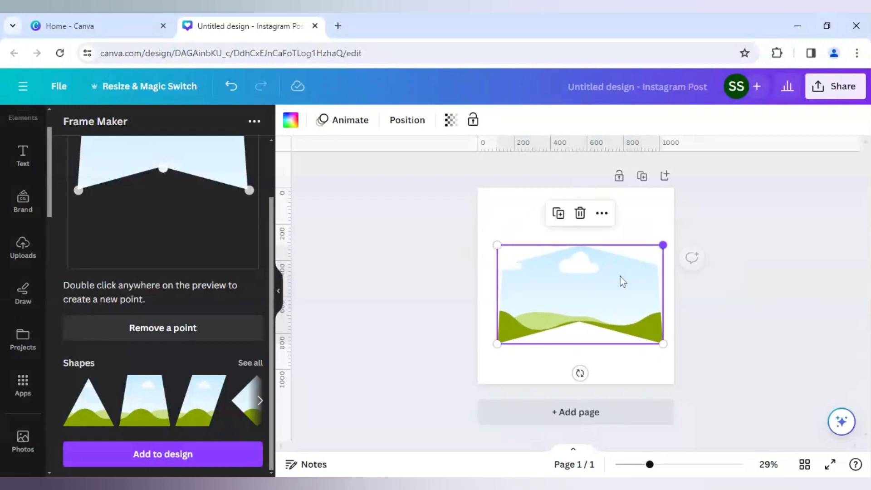
left_click_drag(623, 281, 572, 304)
left_click(731, 316)
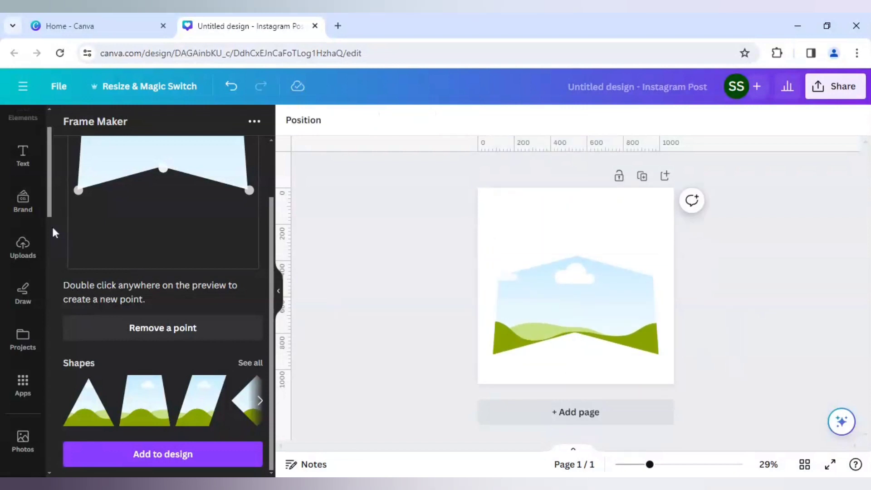
Step: Search the elements for "toucan" and limit the results to photos
scroll(41, 223, "up", 3)
left_click(25, 175)
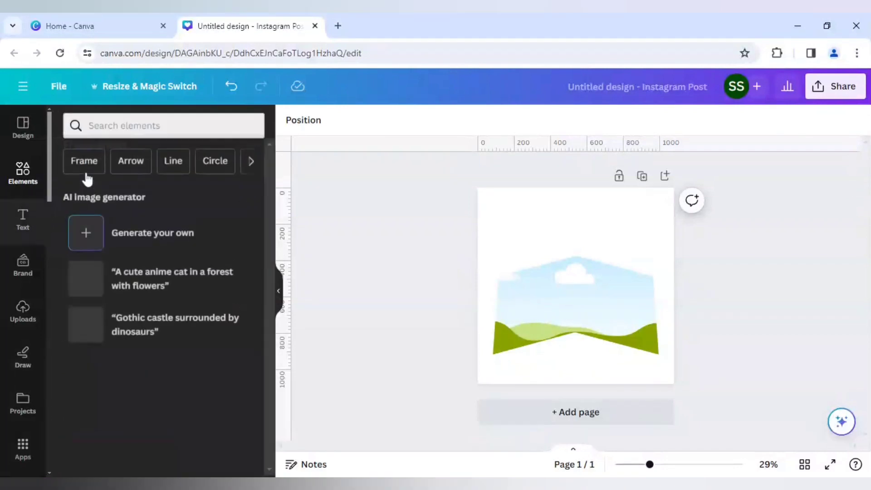
left_click(136, 129)
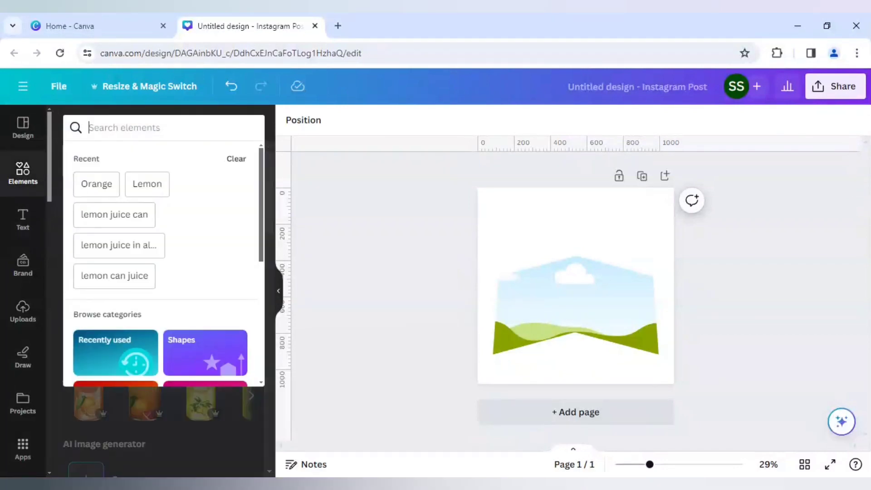
type("toucan")
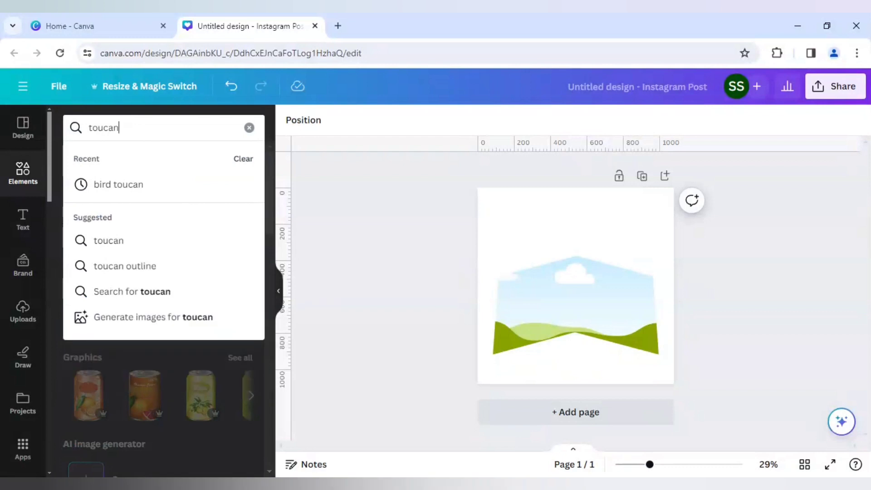
key("Return")
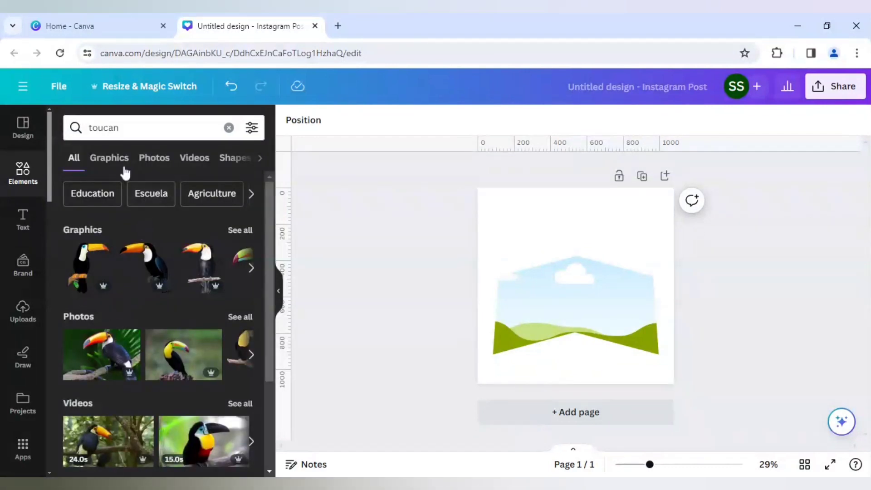
left_click(154, 164)
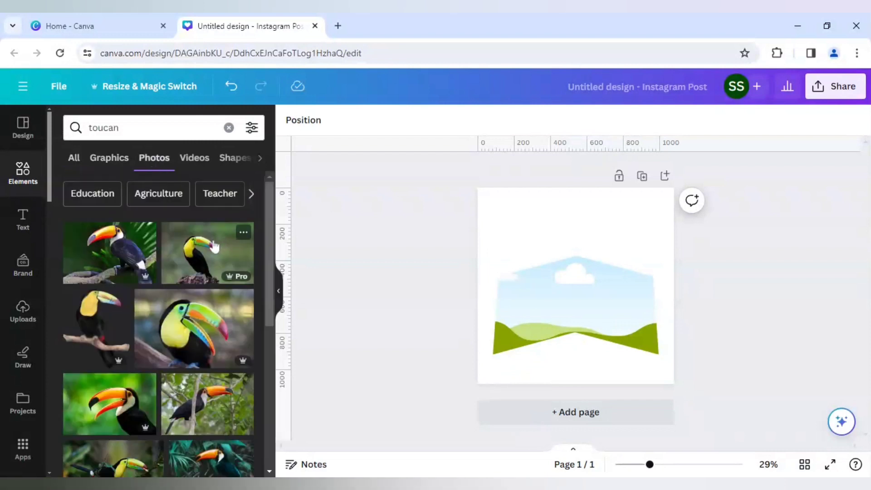
Step: Add the photo of a toucan on a mossy branch against a yellow-green background and place it inside the custom frame
scroll(215, 246, "down", 2)
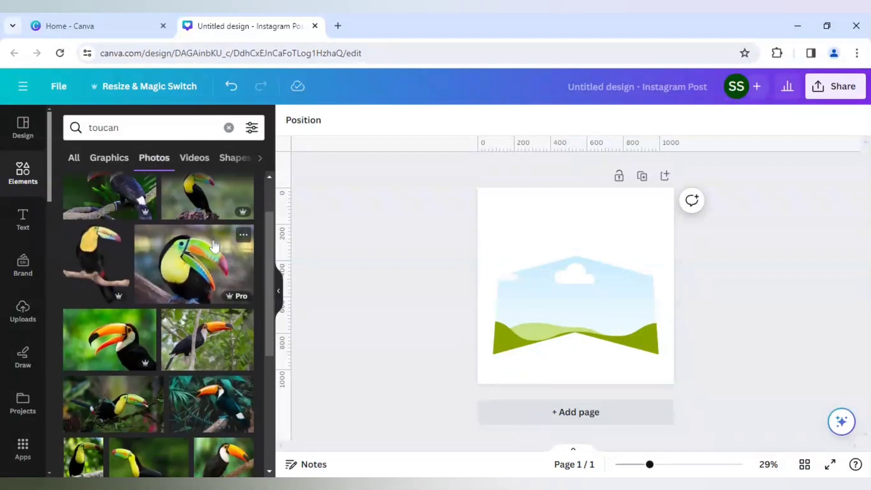
scroll(215, 246, "down", 2)
scroll(215, 246, "down", 6)
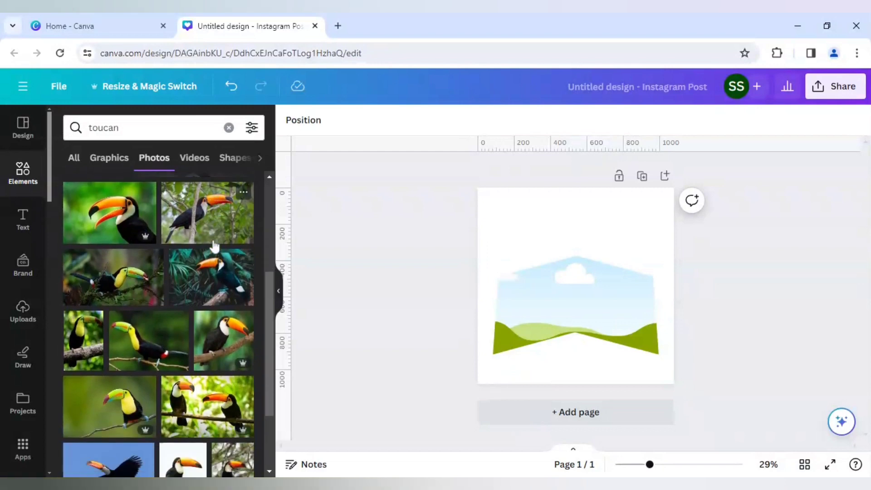
scroll(215, 247, "down", 8)
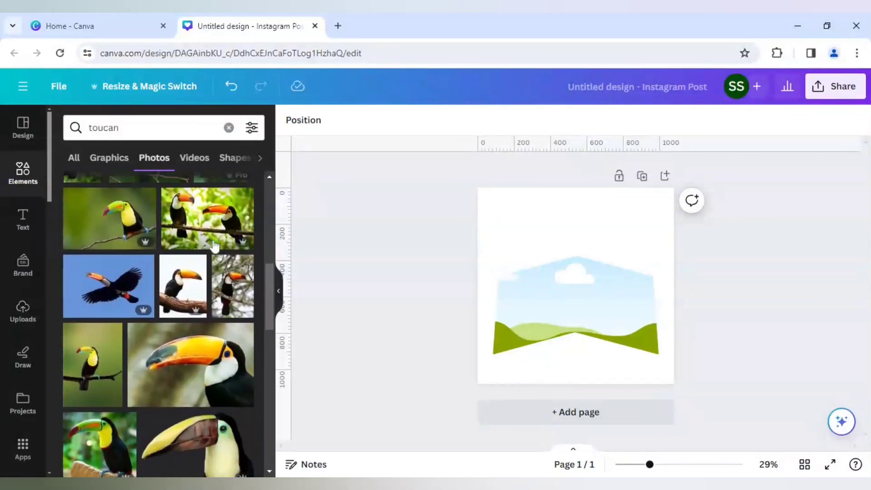
scroll(215, 246, "down", 2)
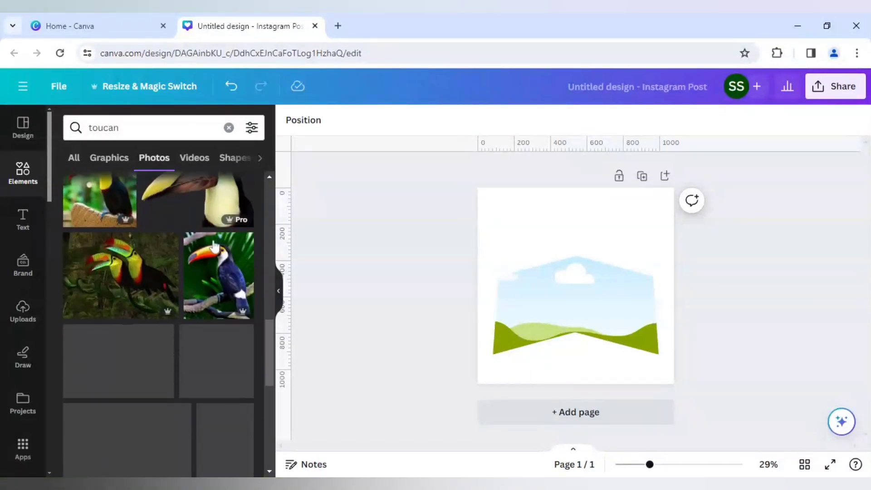
scroll(215, 246, "down", 2)
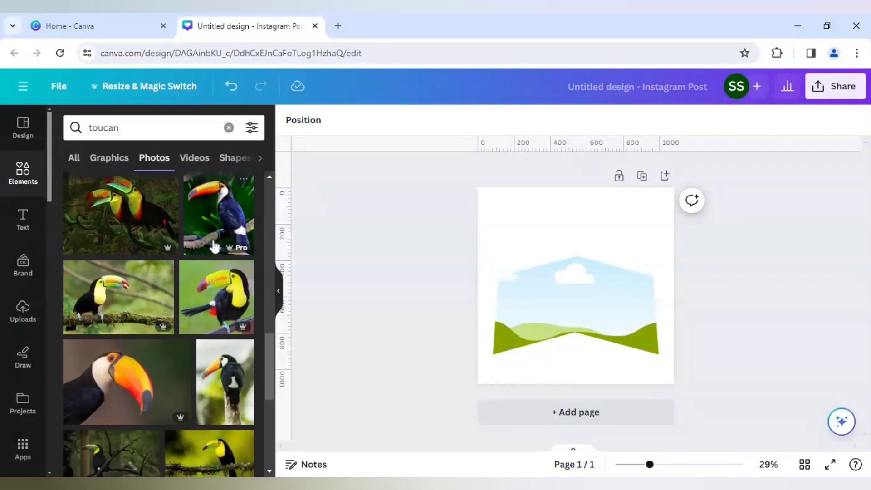
scroll(215, 247, "down", 2)
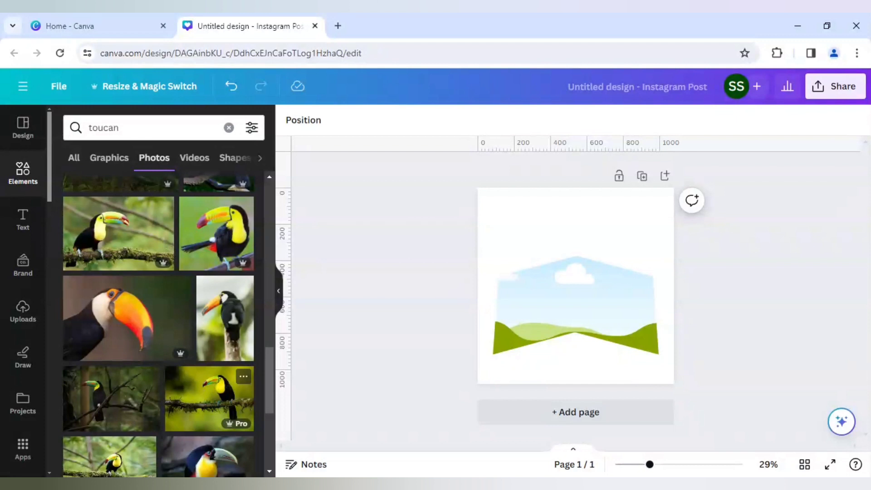
left_click(203, 400)
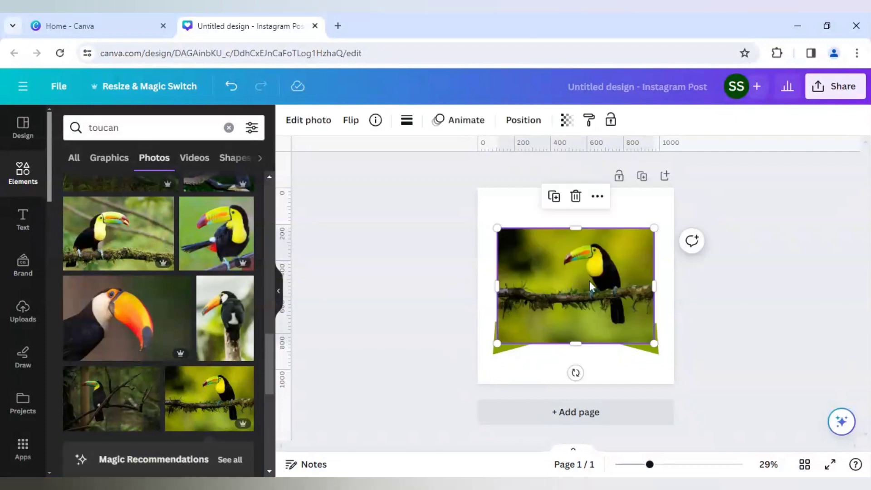
left_click_drag(590, 281, 574, 303)
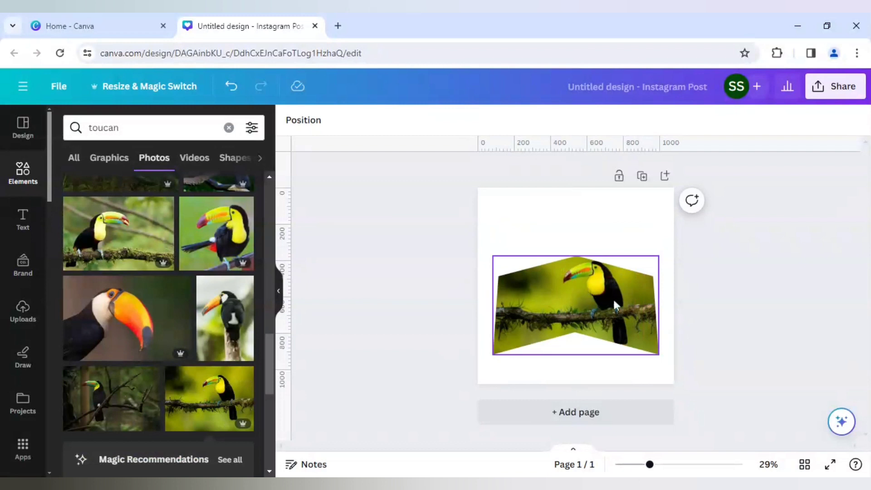
left_click(596, 224)
Step: Enlarge the toucan photo inside the frame from its upper-left corner until it nearly reaches the page's top edge
left_click(578, 307)
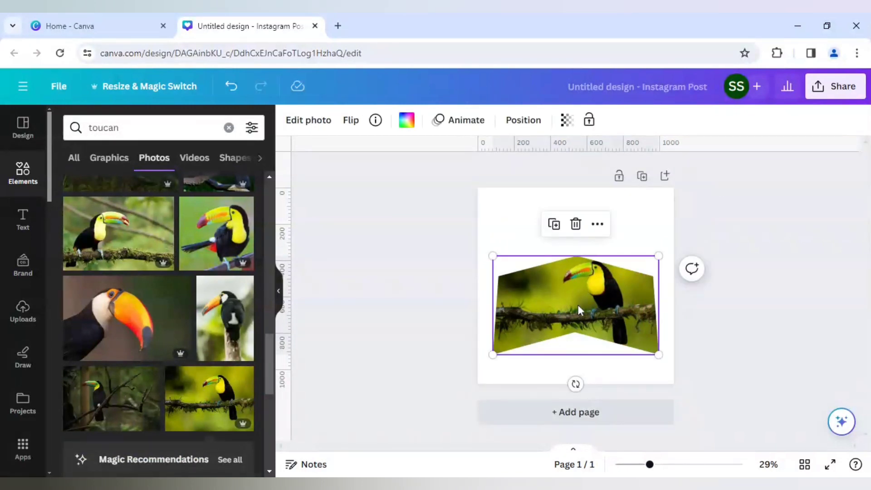
double_click(578, 305)
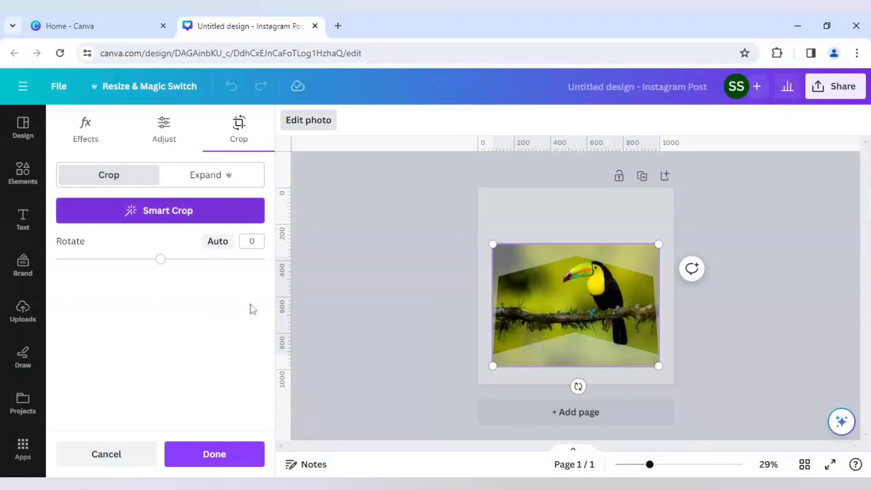
left_click_drag(494, 244, 423, 188)
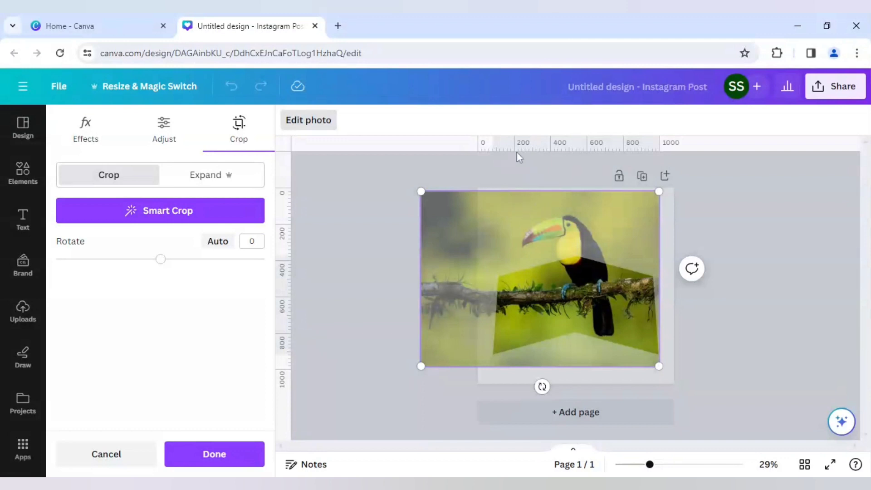
Step: Place horizontal guides along the enlarged photo's top and bottom edges, fit the photo between them, and apply the crop
left_click_drag(516, 152, 513, 193)
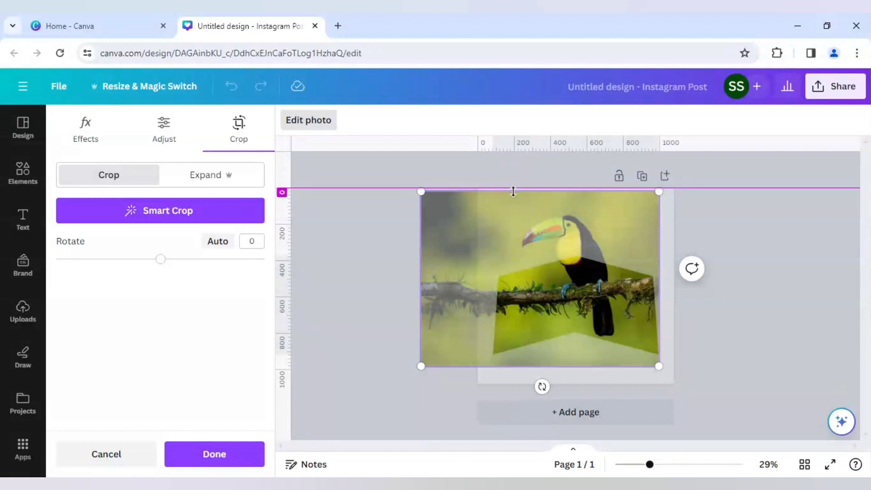
key("shift+r")
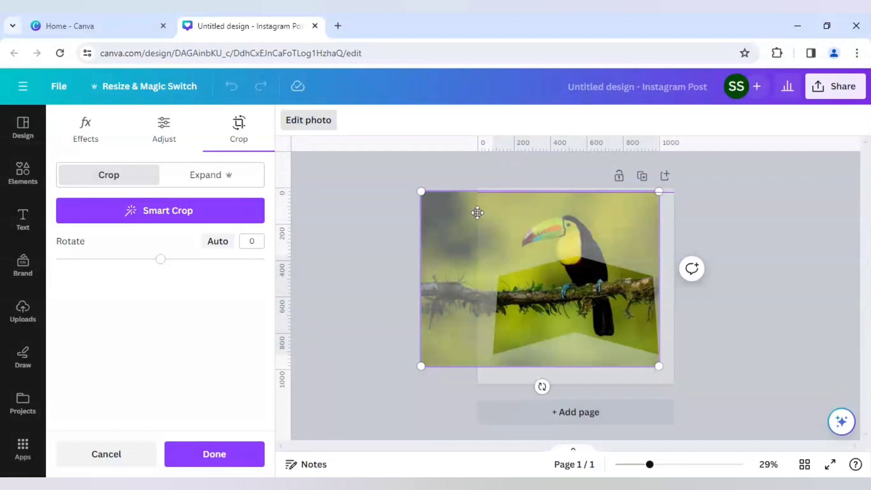
left_click_drag(418, 188, 421, 192)
left_click_drag(472, 144, 468, 364)
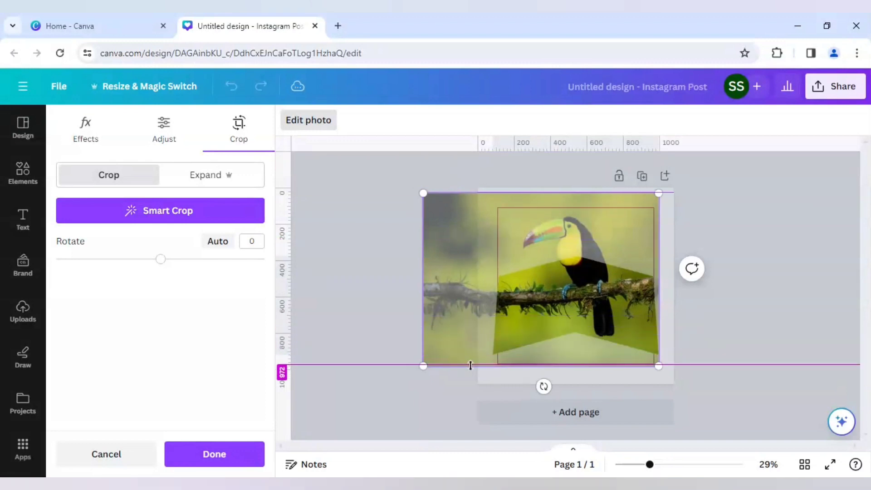
left_click_drag(470, 368, 429, 365)
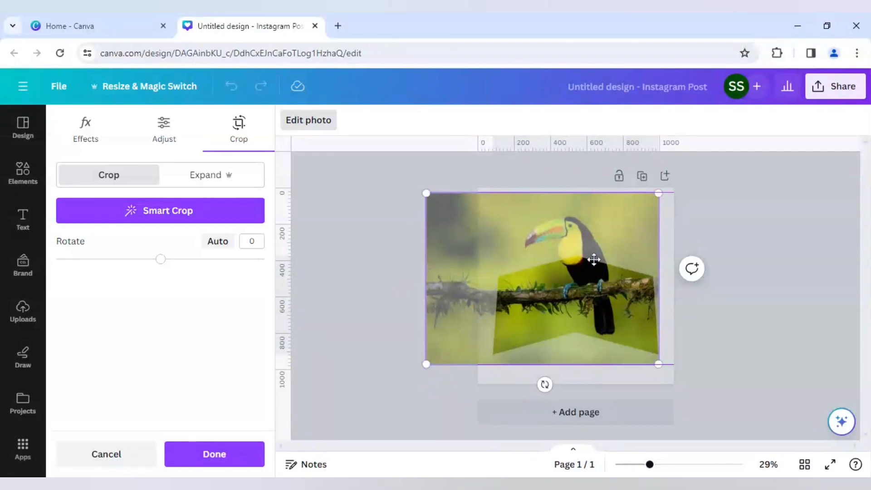
left_click(247, 456)
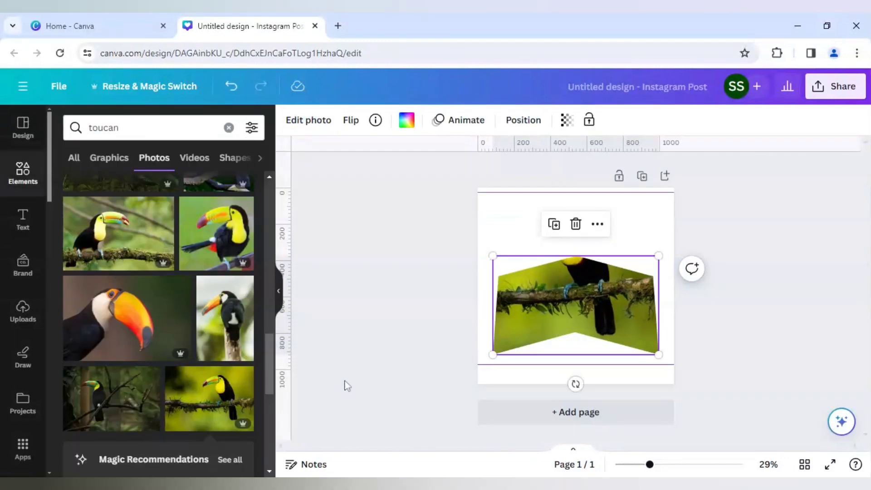
Step: Switch the framed toucan photo's editing from the new photo editor back to the old editor
left_click(350, 345)
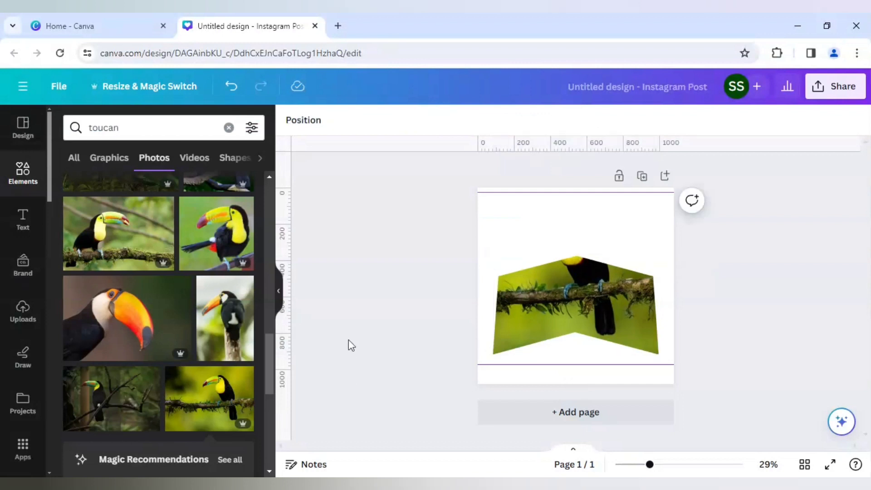
left_click(521, 241)
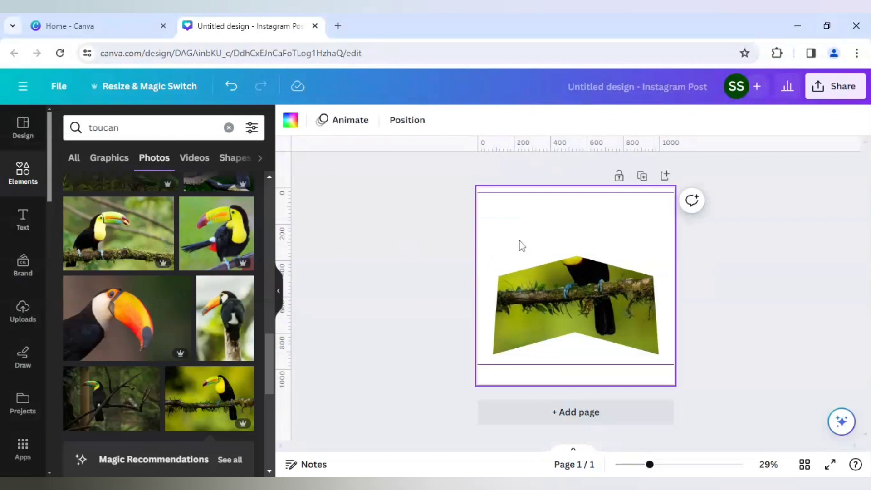
left_click(530, 299)
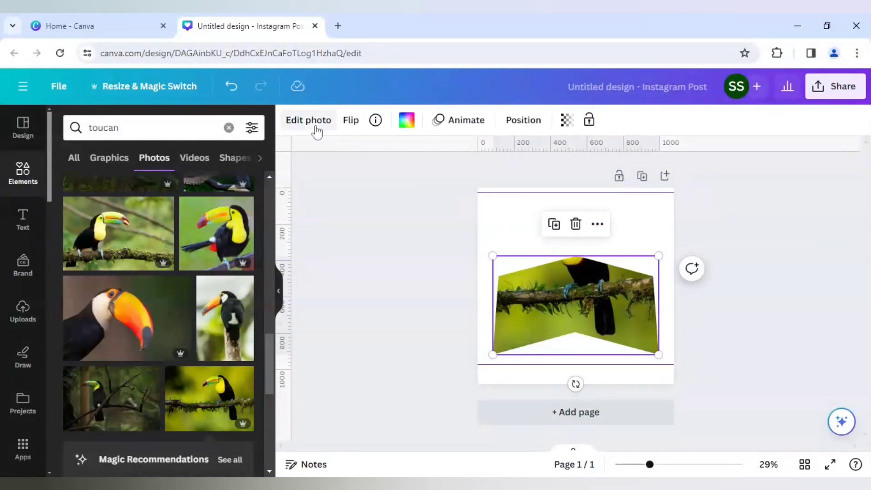
left_click(308, 119)
scroll(241, 419, "down", 4)
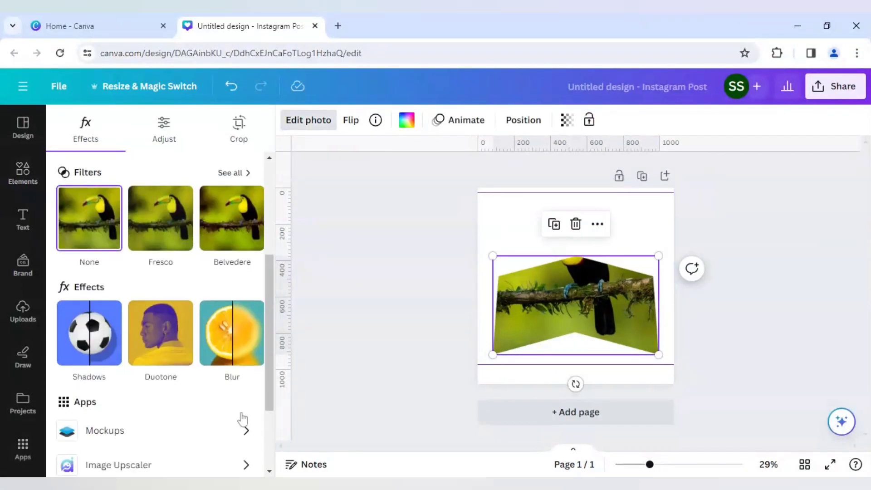
scroll(181, 443, "down", 3)
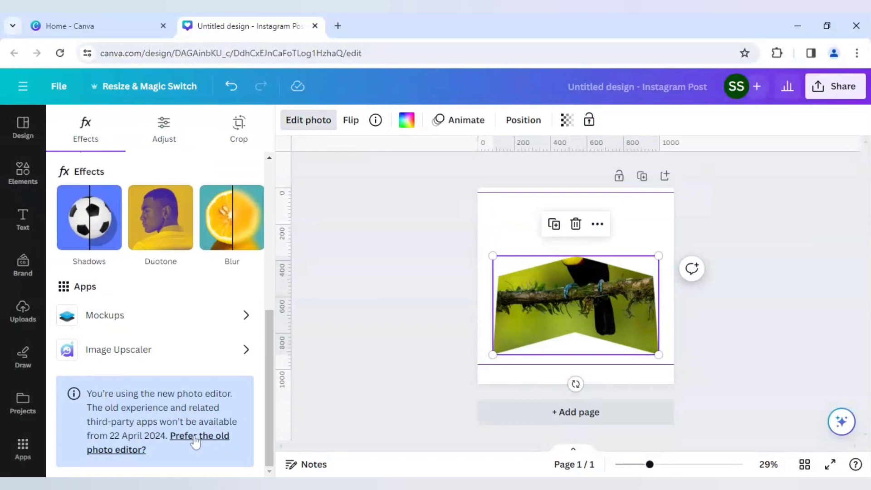
left_click(195, 438)
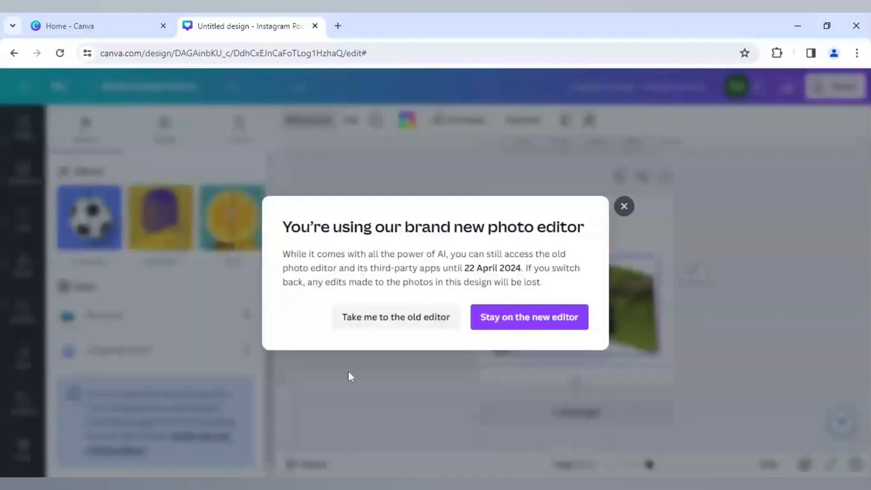
left_click(385, 325)
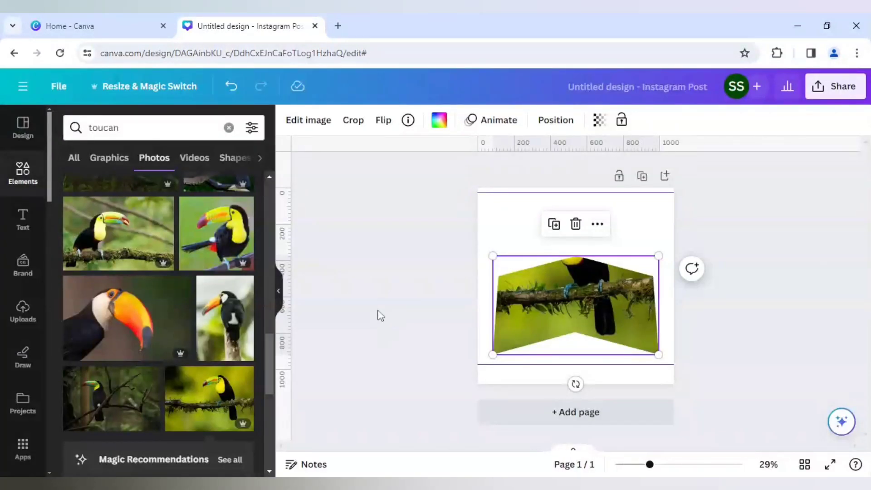
Step: Add the same toucan photo to the page again as a separate image and remove its background with BG Remover
left_click(381, 316)
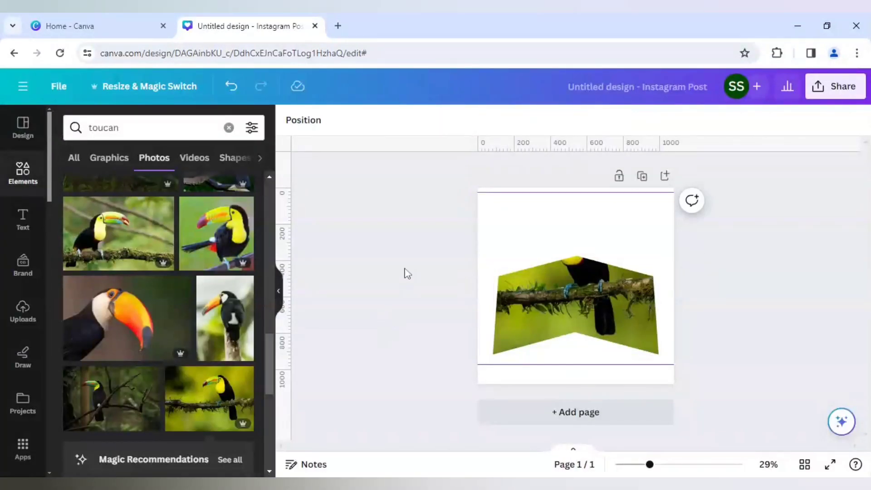
left_click(213, 403)
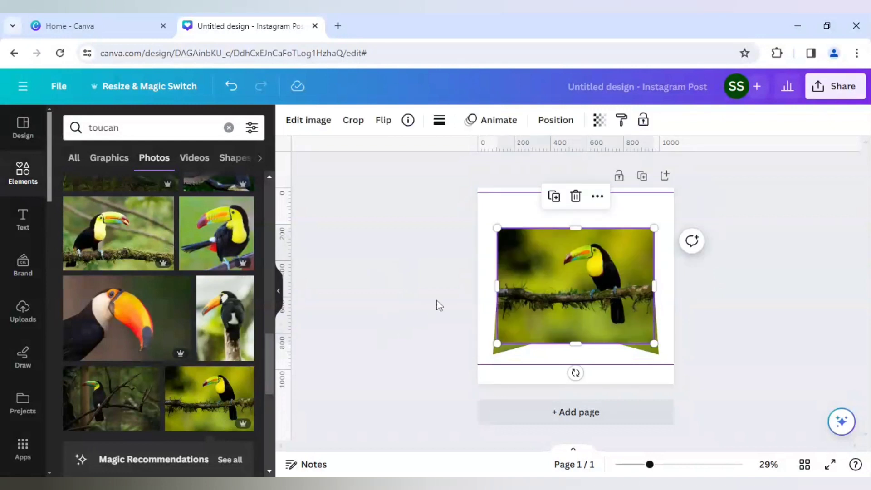
left_click(306, 122)
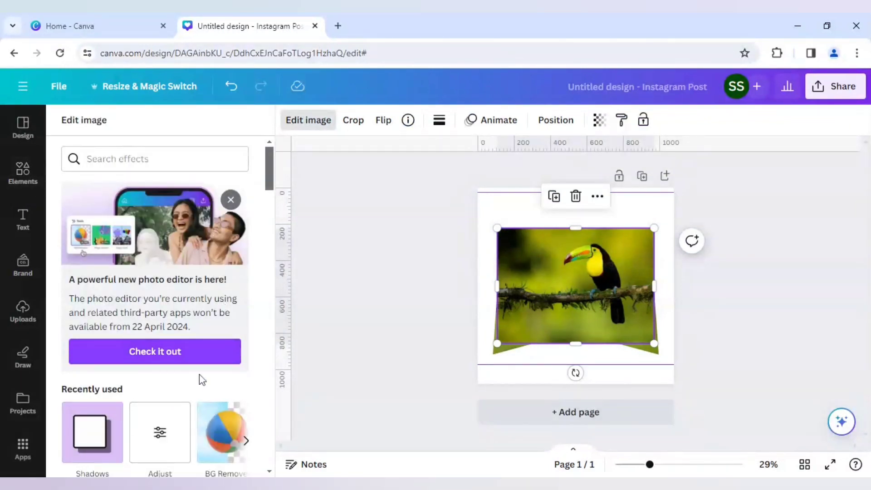
left_click(218, 434)
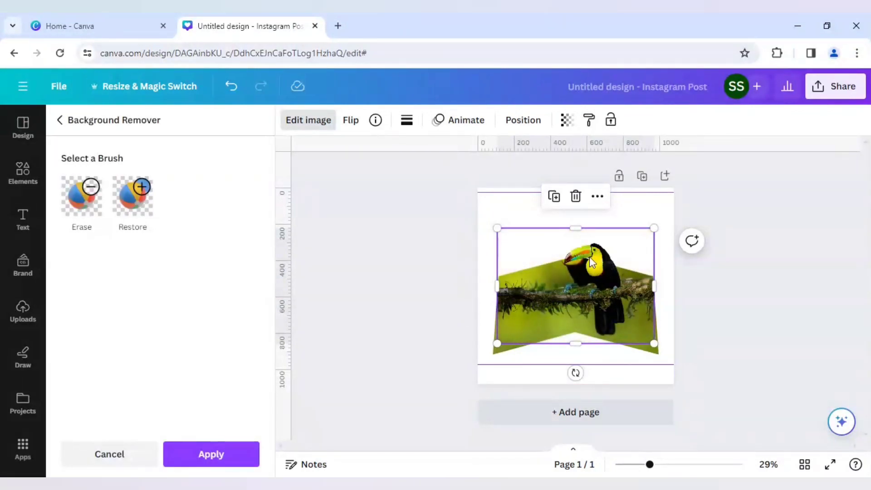
Step: Scale the toucan cutout to fit between the two horizontal guides and align it exactly over the toucan in the frame
left_click_drag(591, 232, 565, 210)
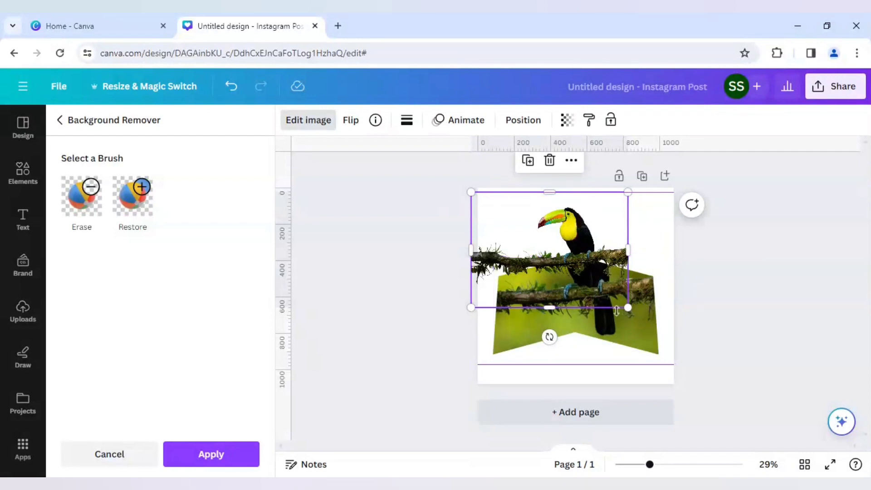
left_click_drag(627, 309, 694, 380)
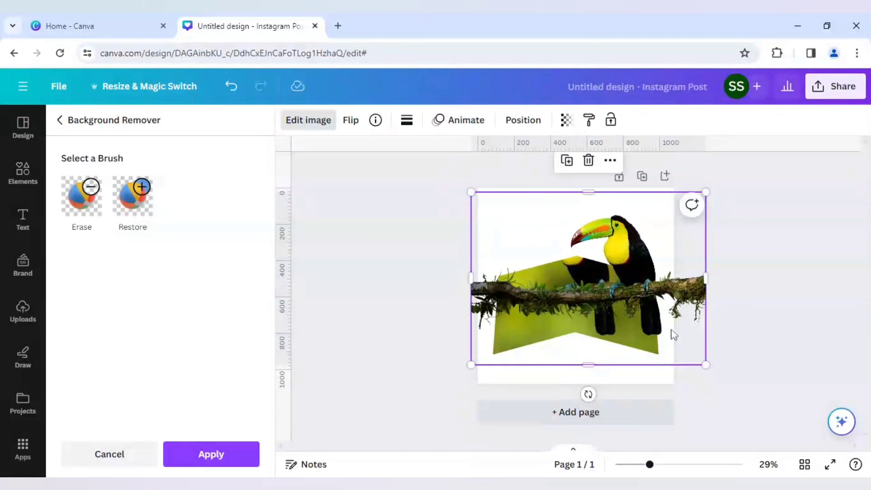
left_click_drag(673, 330, 626, 329)
left_click_drag(650, 464, 680, 467)
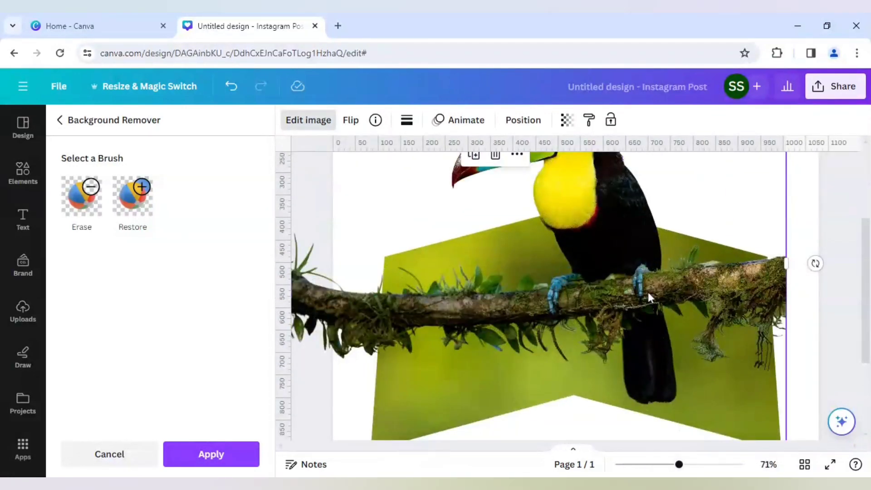
mouse_move(649, 295)
left_mouse_down()
mouse_move(636, 288)
mouse_move(645, 293)
left_mouse_up()
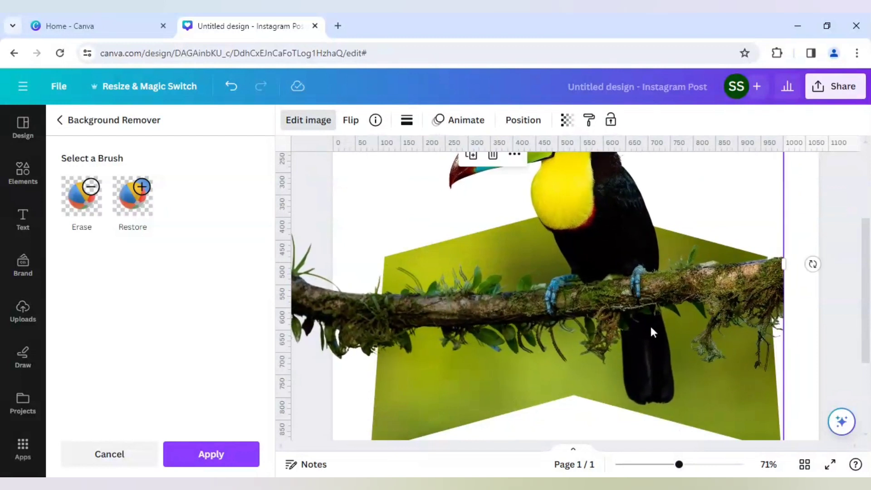
left_click_drag(681, 465, 655, 467)
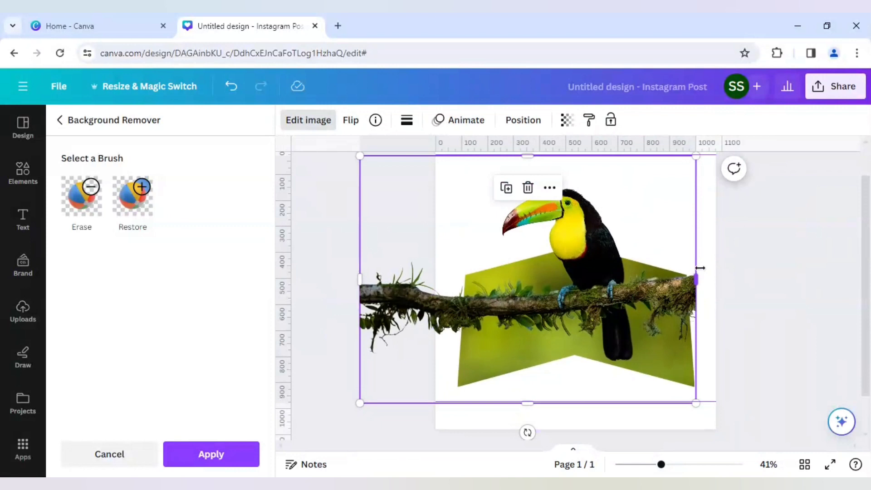
Step: Crop the cutout's sides and bottom so only the toucan's head and upper body remain, extending above the frame
left_click_drag(700, 268, 638, 272)
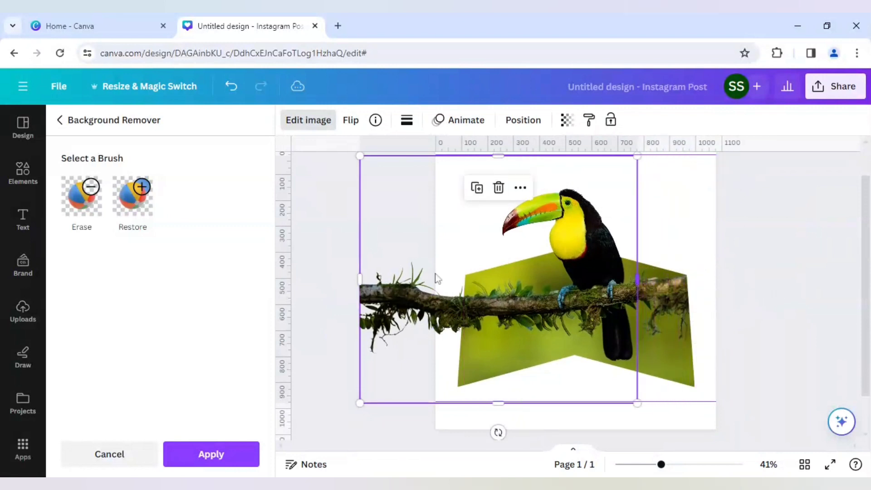
left_click_drag(360, 279, 486, 282)
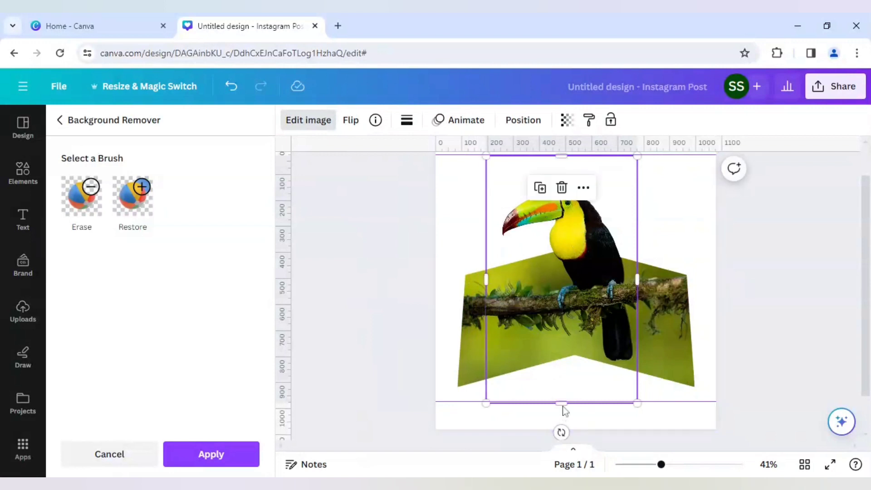
left_click_drag(562, 402, 562, 266)
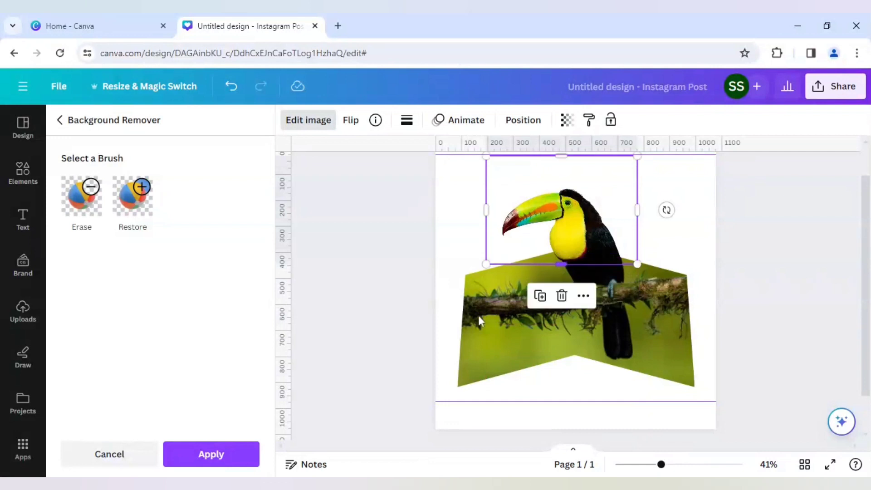
left_click(454, 226)
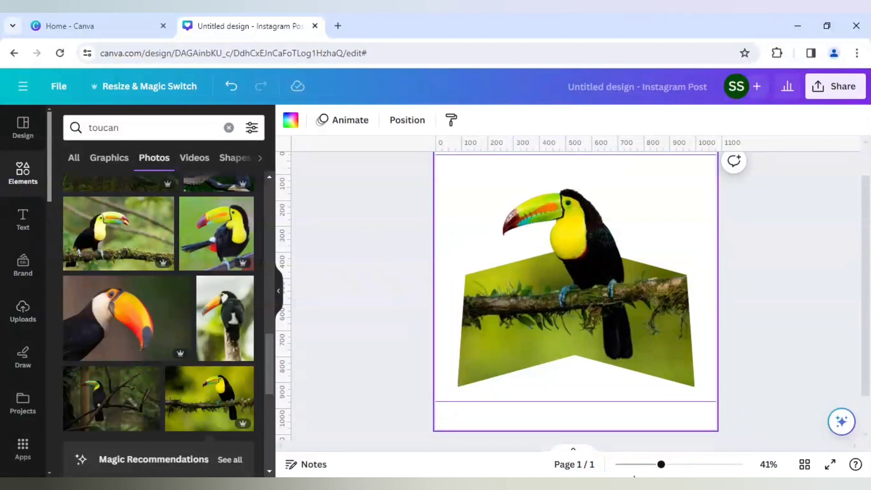
Step: Duplicate the framed photo, enlarge the copy slightly beyond the original, and centre it over the original frame
left_click_drag(662, 464, 650, 465)
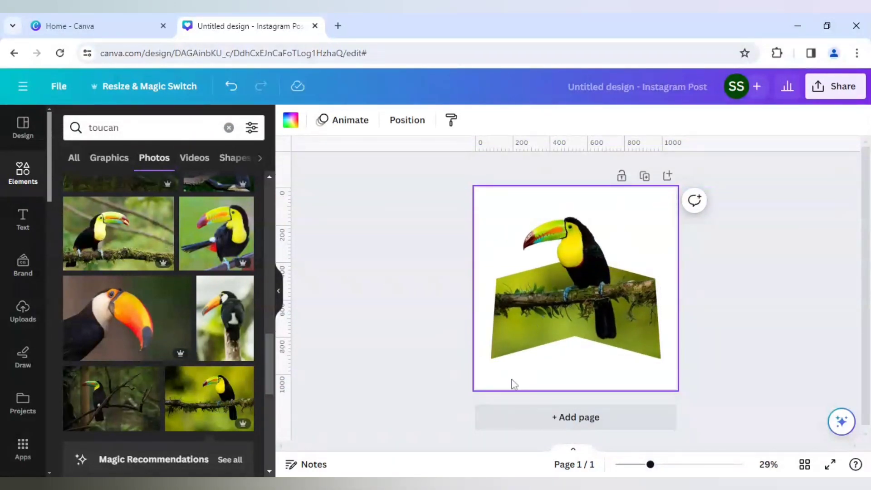
left_click(512, 331)
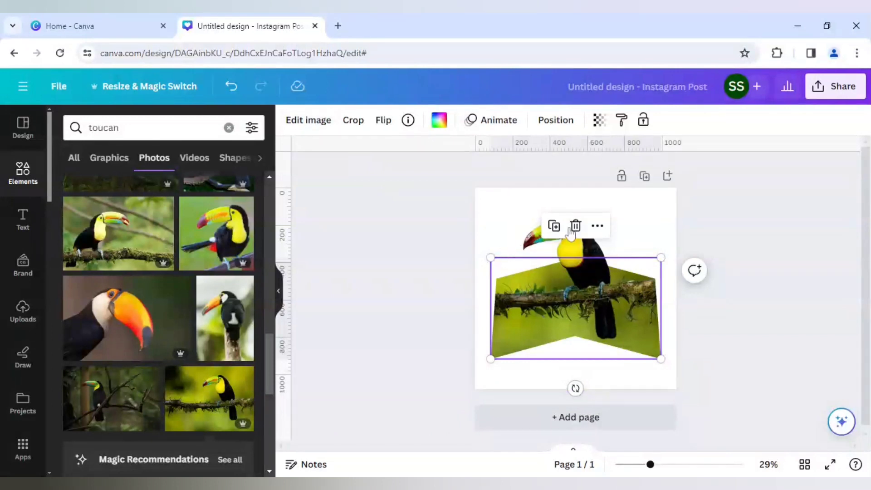
left_click(554, 227)
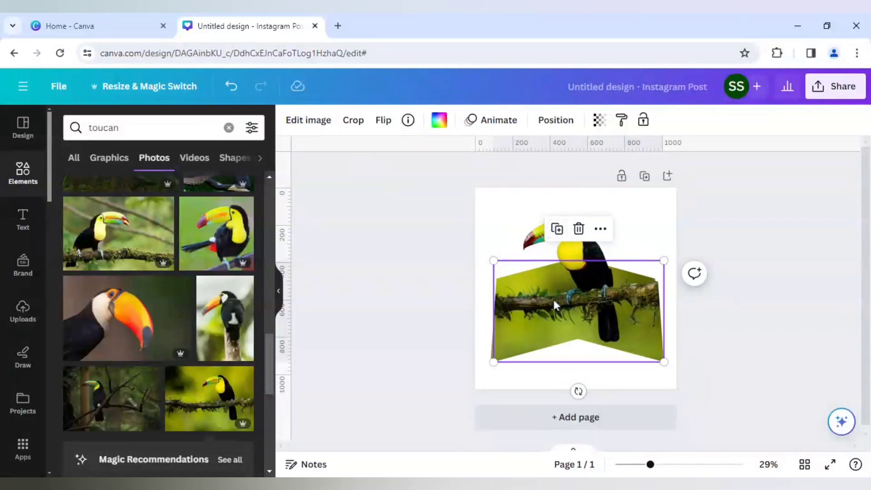
left_click_drag(556, 305, 553, 302)
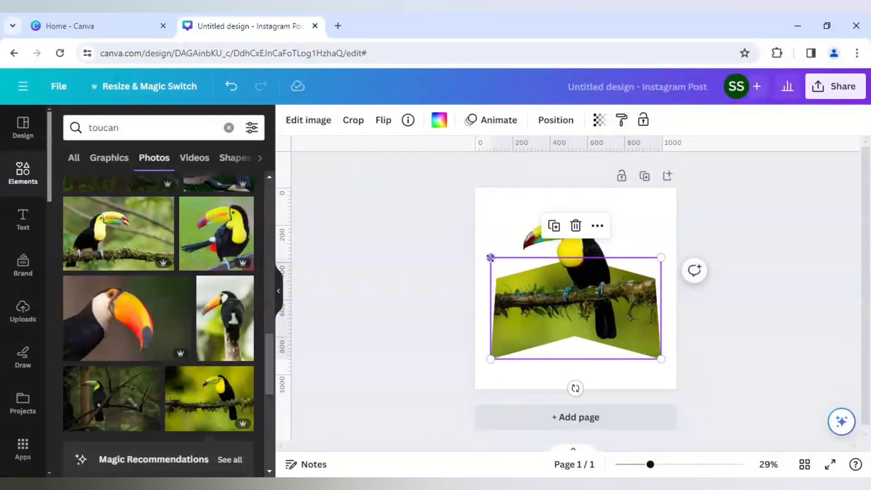
left_click_drag(490, 258, 475, 249)
left_click_drag(578, 315, 584, 320)
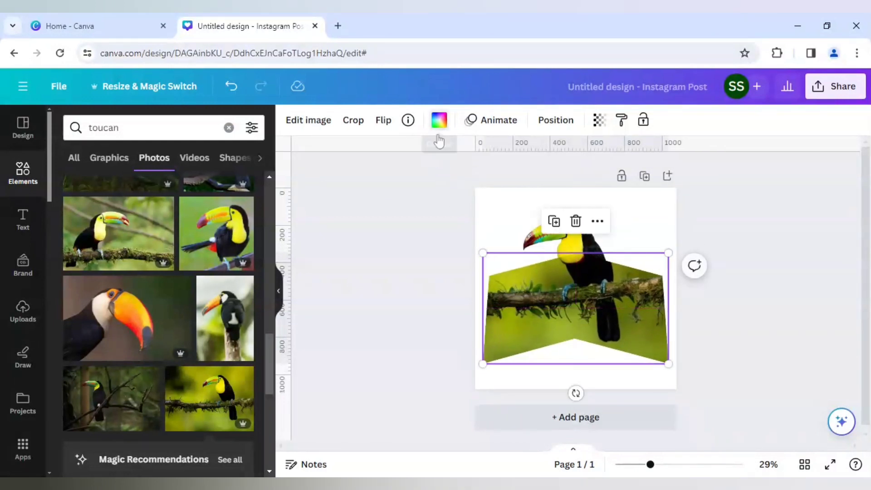
Step: Fill the enlarged duplicate frame with solid white
left_click(439, 136)
scroll(190, 389, "down", 2)
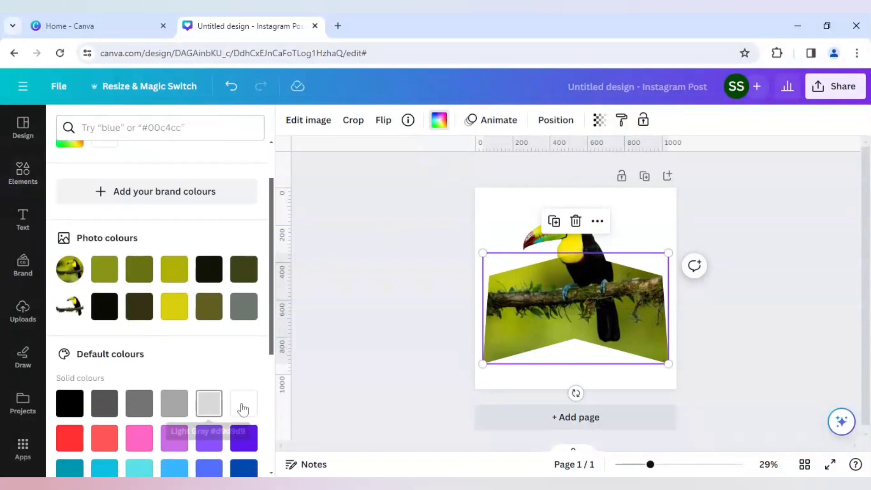
left_click(244, 405)
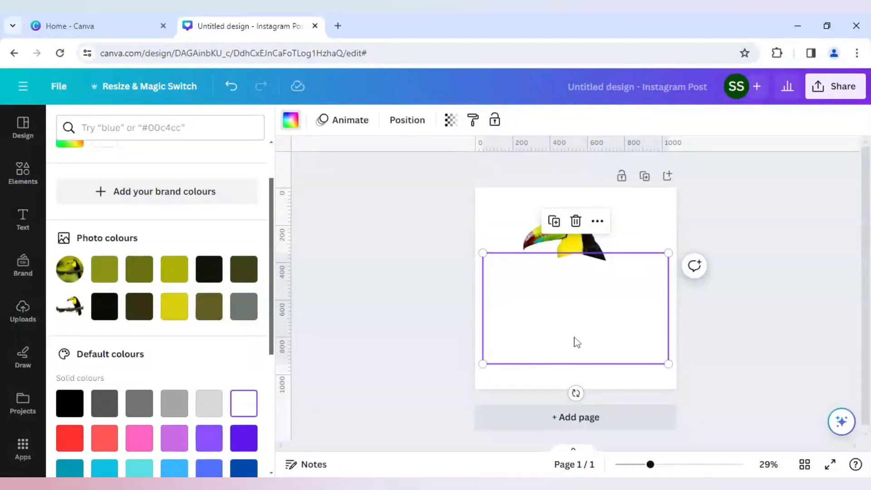
Step: Move the white duplicate frame behind the toucan cutout and the photo frame in the layer order
left_click(598, 227)
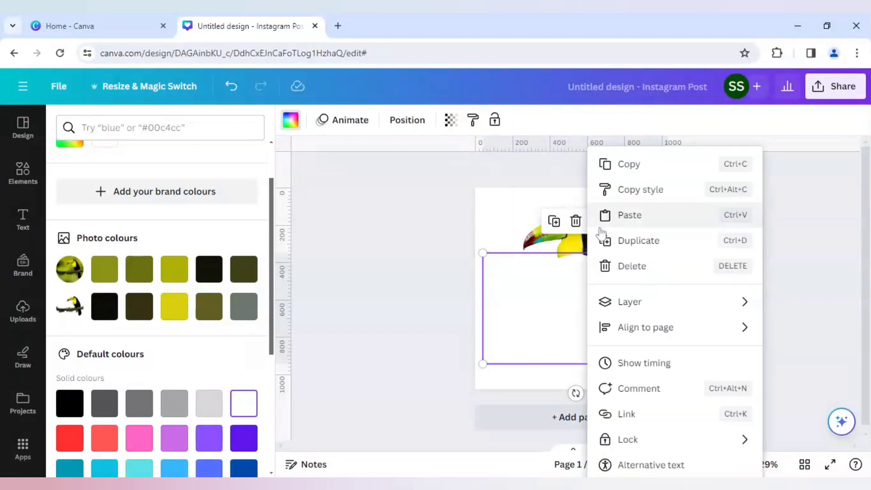
mouse_move(637, 305)
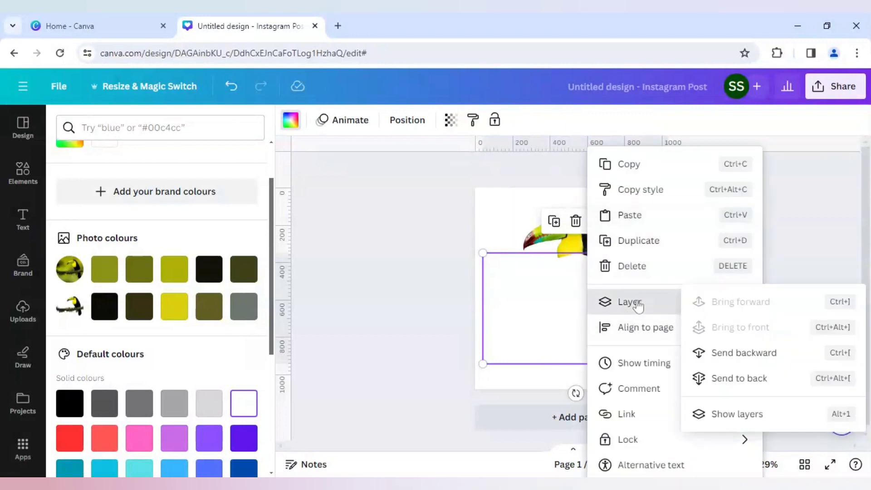
left_click(739, 414)
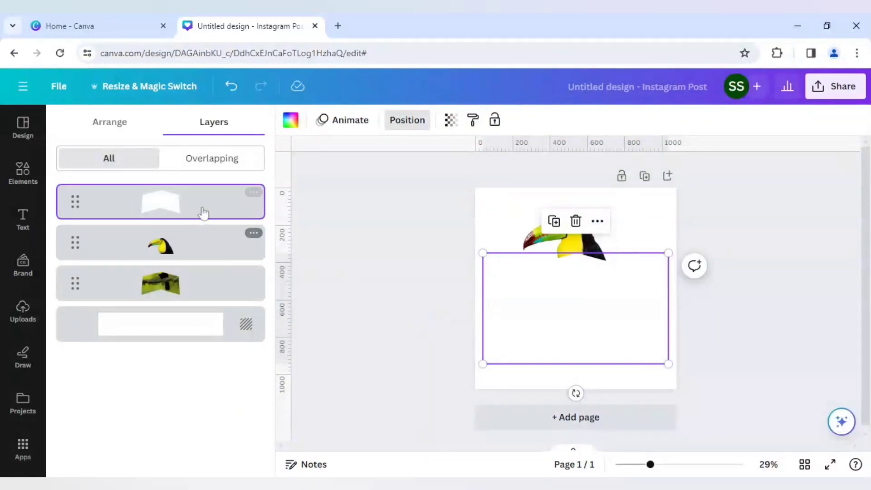
left_click_drag(202, 212, 194, 298)
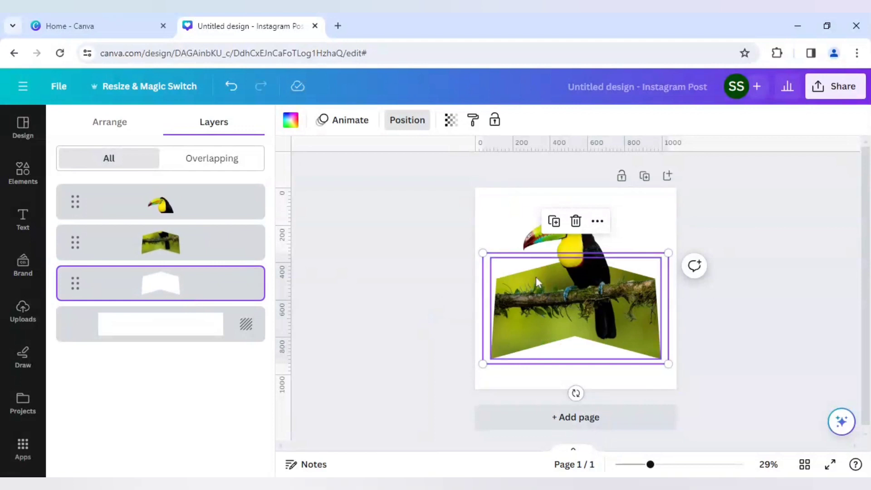
Step: Fill the page background with the purple-to-turquoise linear gradient from the default colours
left_click(495, 211)
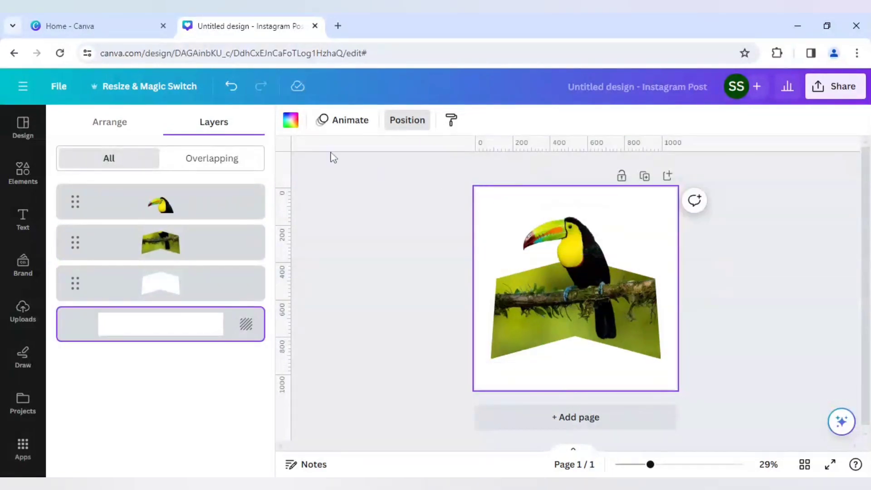
left_click(290, 120)
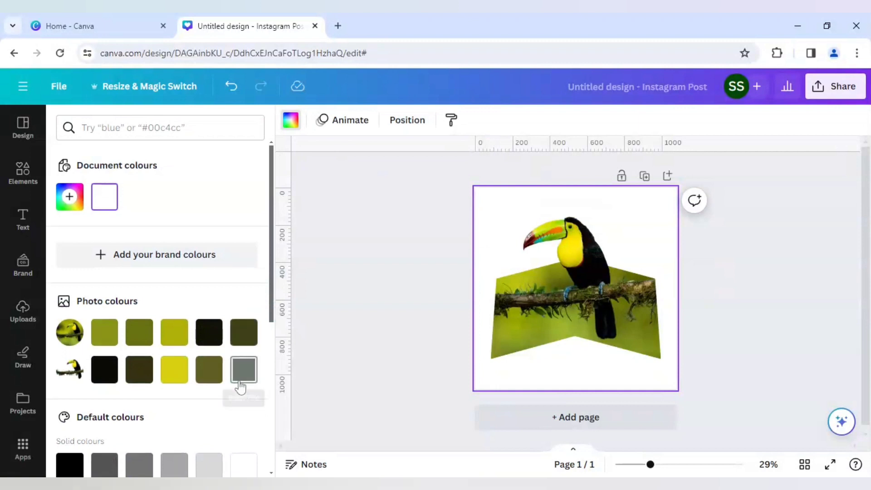
scroll(236, 391, "down", 3)
scroll(240, 397, "down", 3)
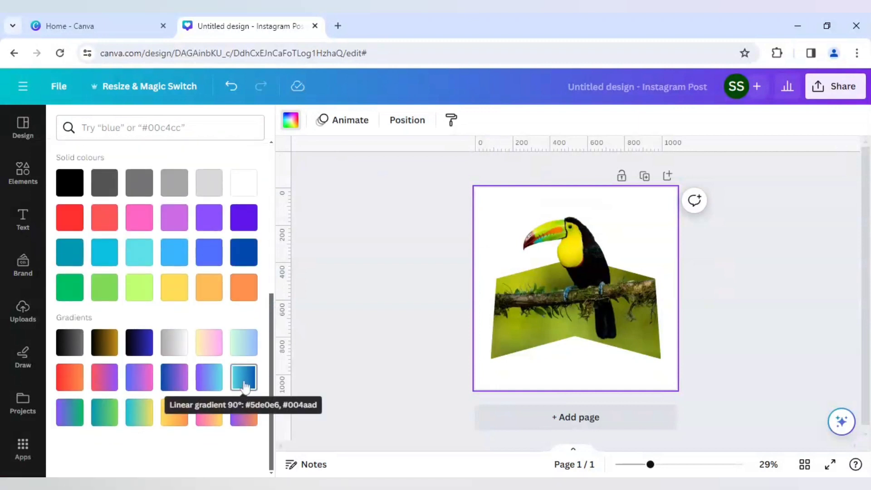
left_click(209, 377)
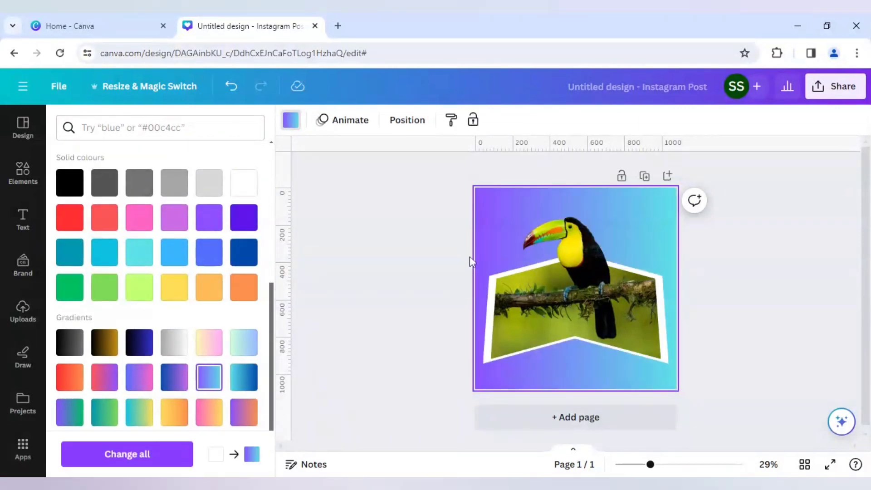
Step: Shift the white backing frame slightly down behind the photo so its border looks even on all sides
left_click(488, 291)
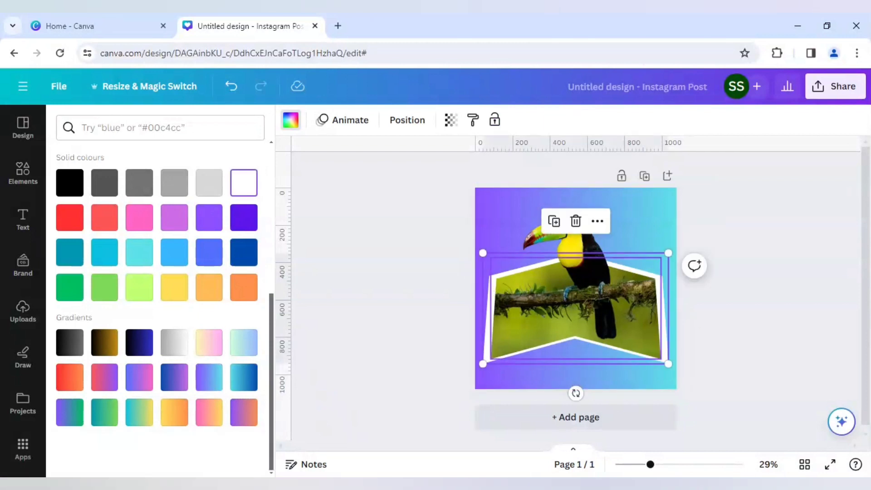
left_click_drag(656, 468, 661, 466)
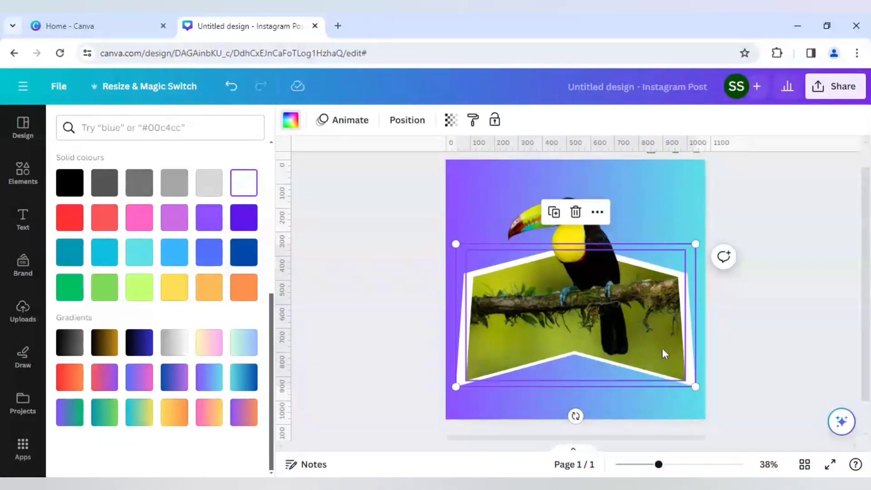
left_click(485, 238)
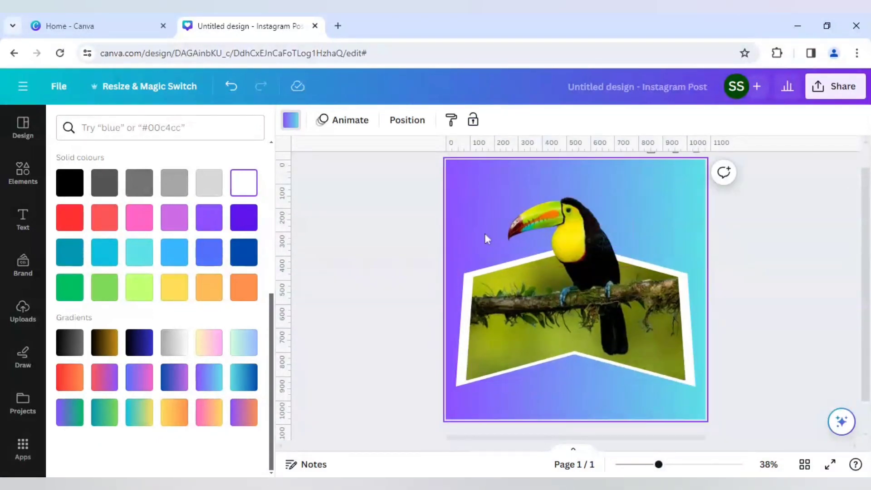
left_click(463, 272)
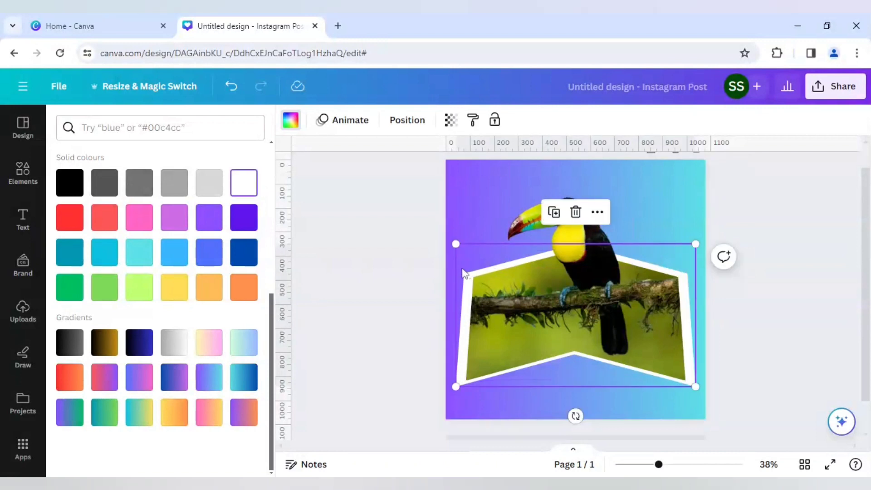
left_click_drag(463, 273, 463, 275)
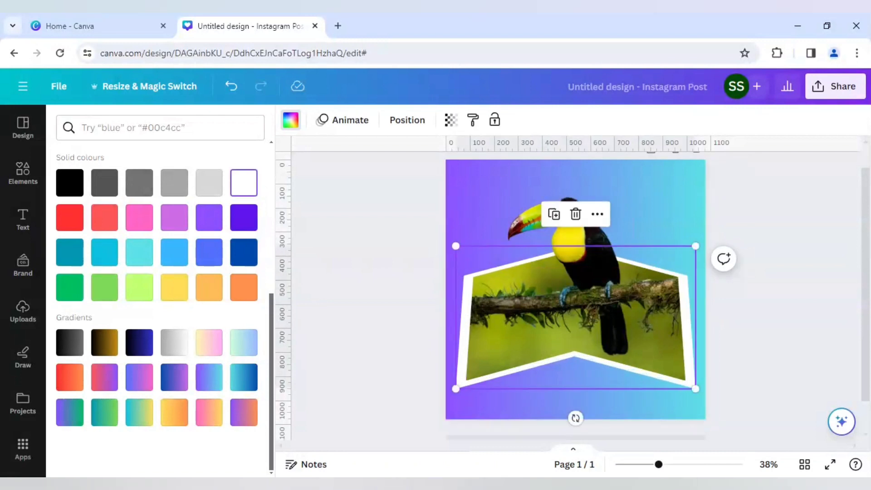
key("Up")
key("Up")
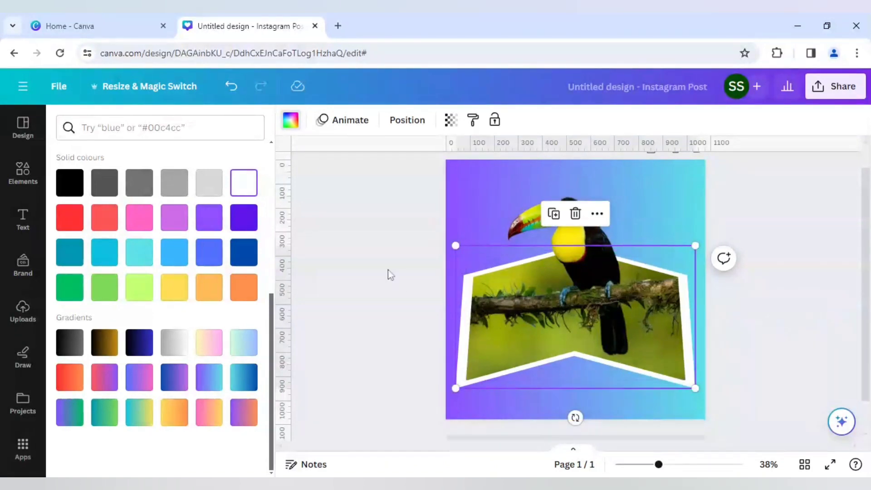
left_click(475, 202)
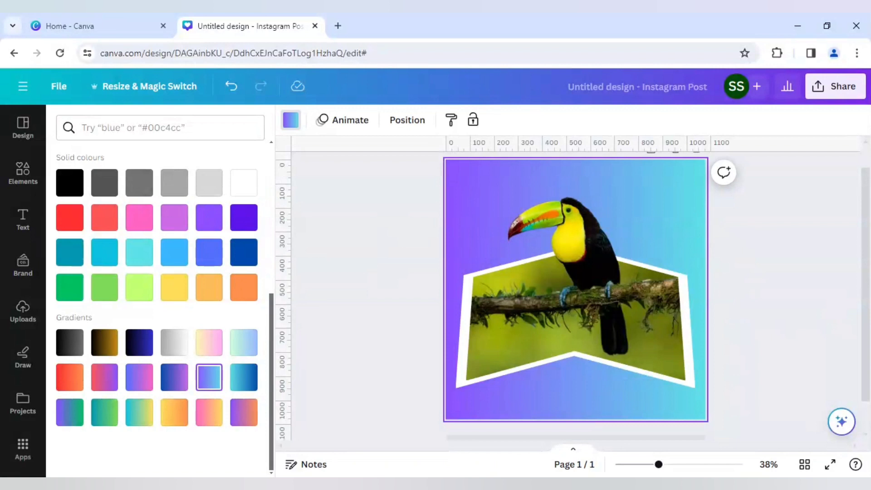
Step: Open the Frame Maker app and look through its full set of preset shapes
left_click(22, 447)
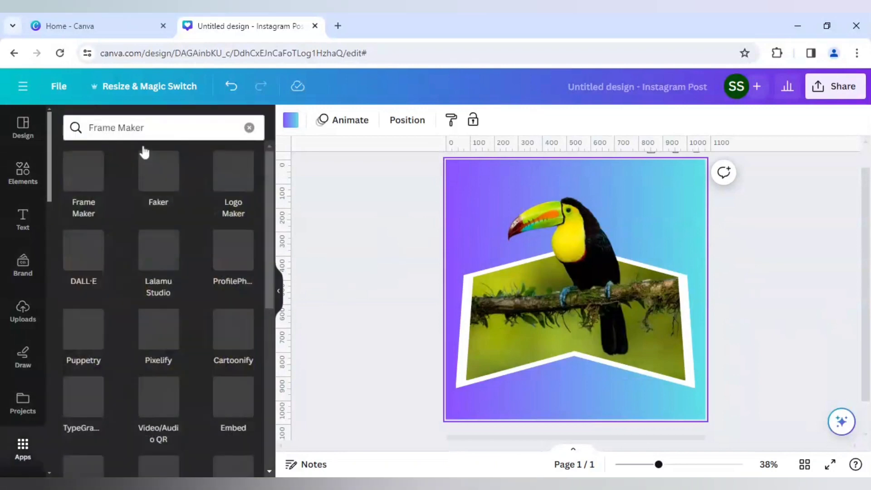
left_click(86, 181)
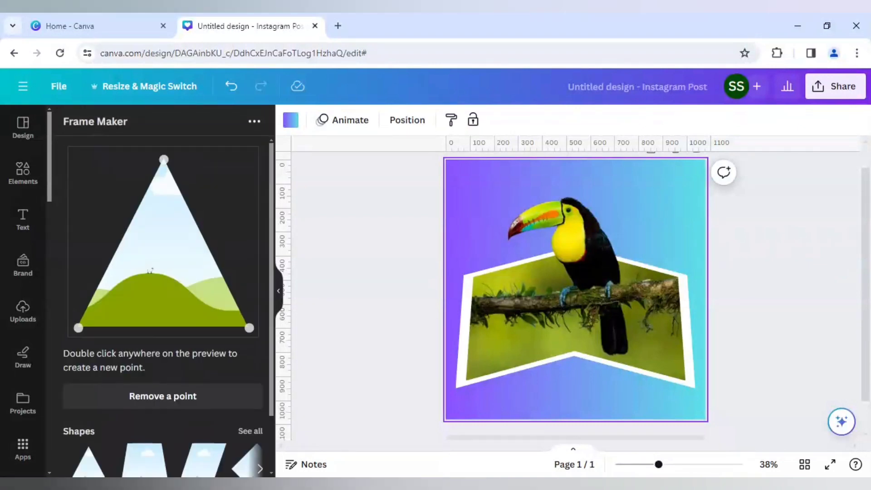
scroll(182, 395, "down", 2)
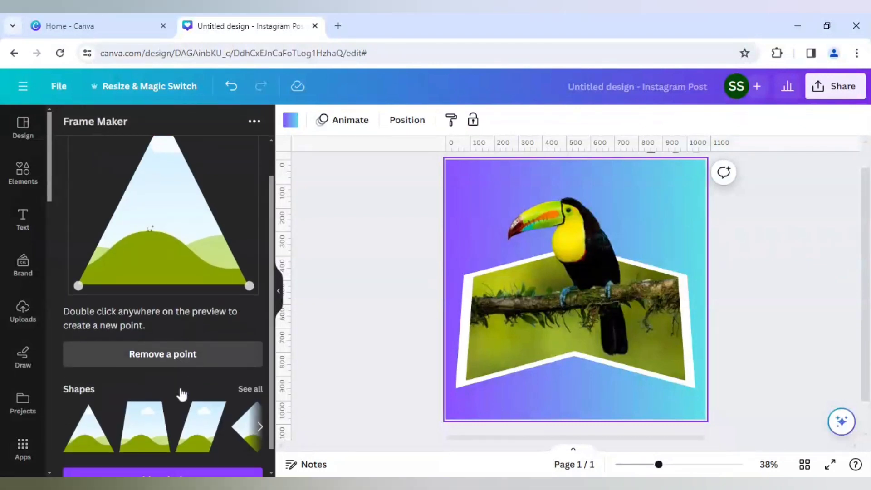
scroll(184, 404, "up", 2)
scroll(184, 408, "down", 2)
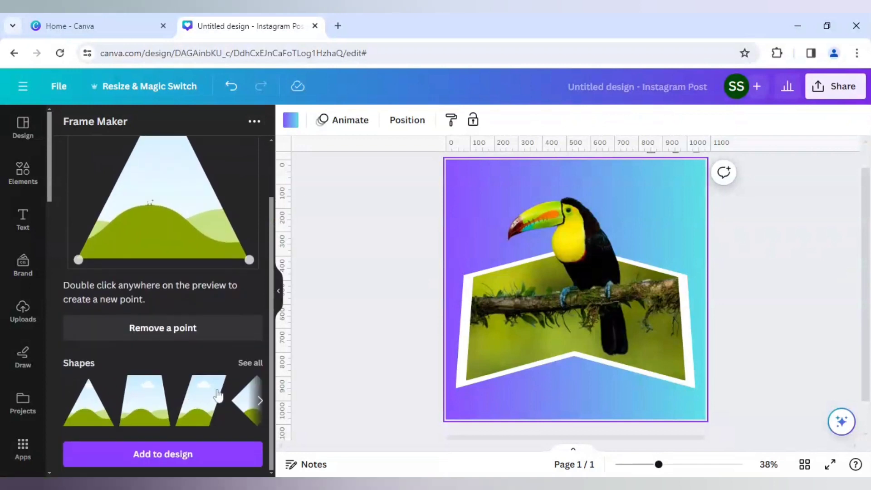
left_click(248, 362)
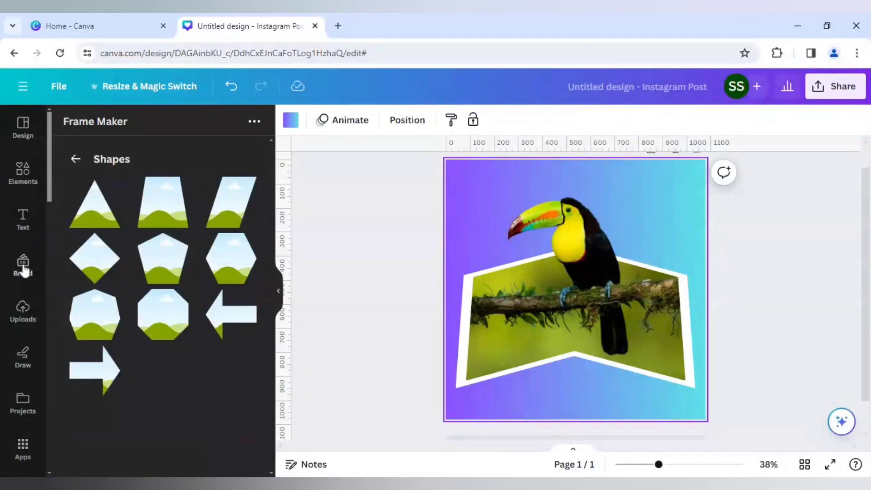
Step: Clear the toucan element search and browse the categories of ready-made frames, from basic shapes to letters
left_click(23, 174)
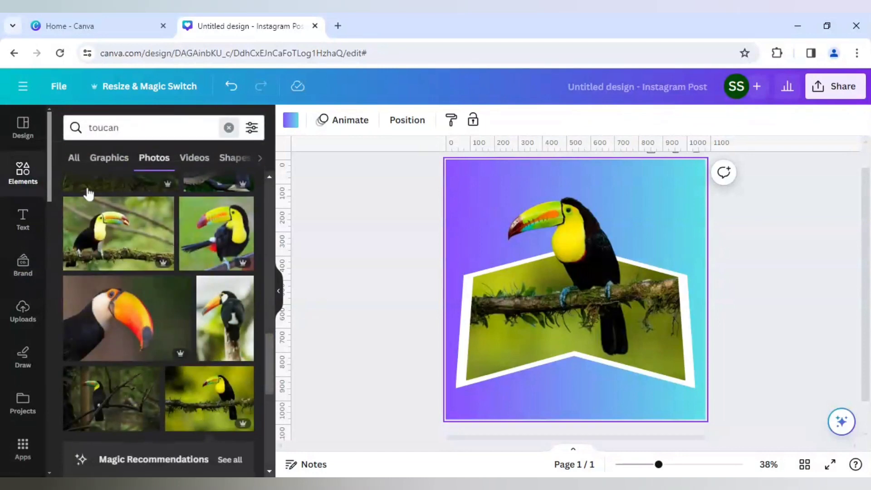
left_click(229, 128)
scroll(121, 278, "down", 10)
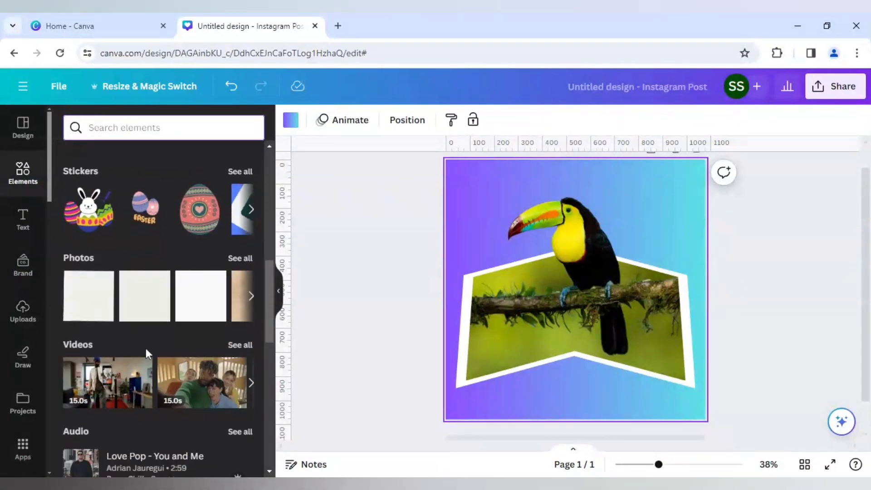
scroll(145, 350, "down", 8)
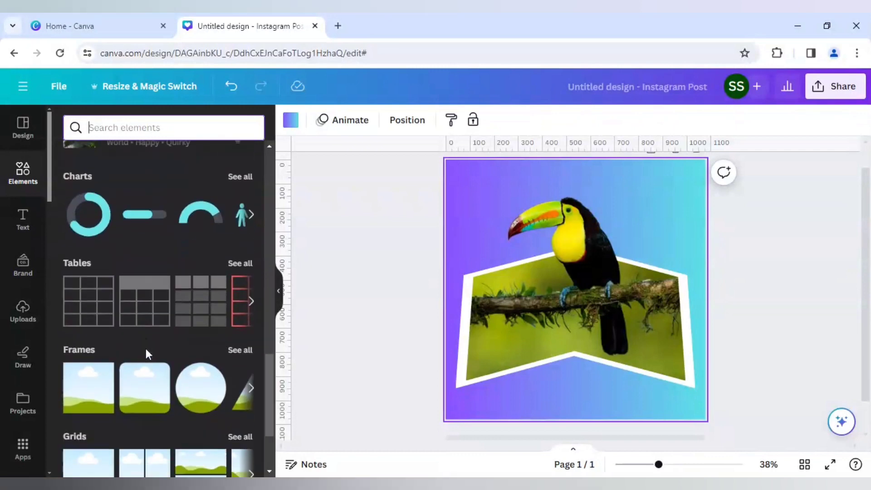
left_click(240, 350)
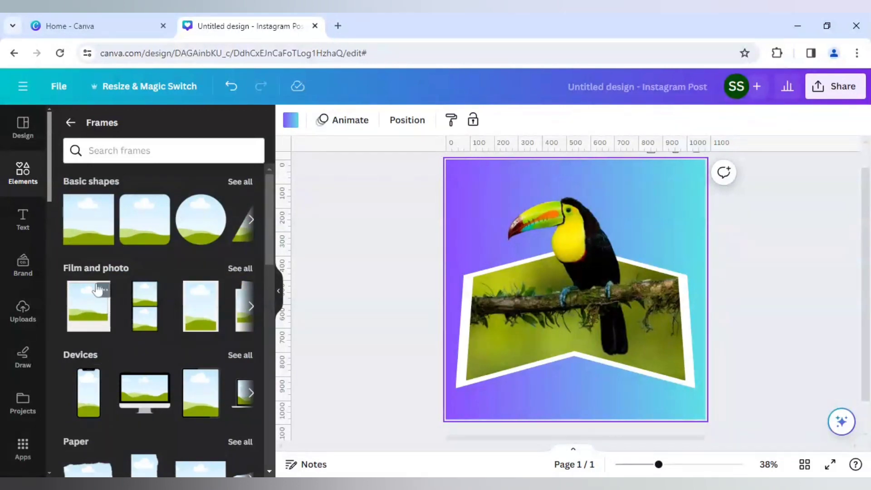
scroll(91, 392, "down", 3)
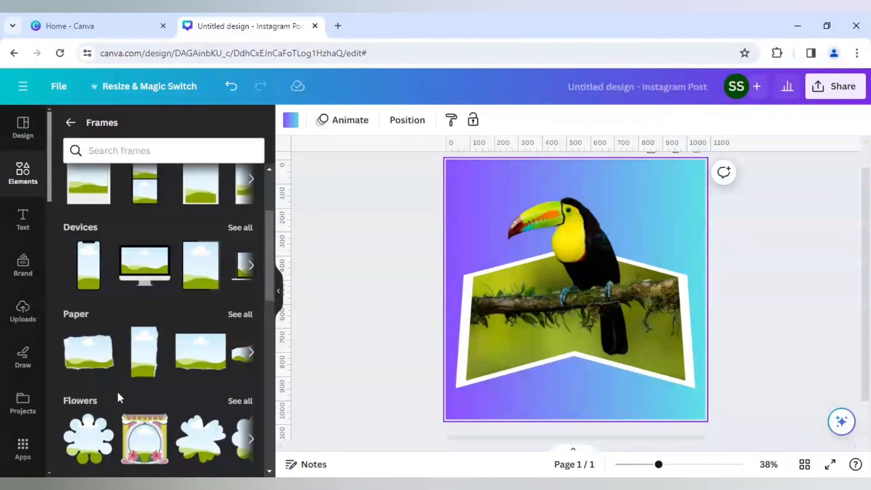
scroll(118, 395, "down", 3)
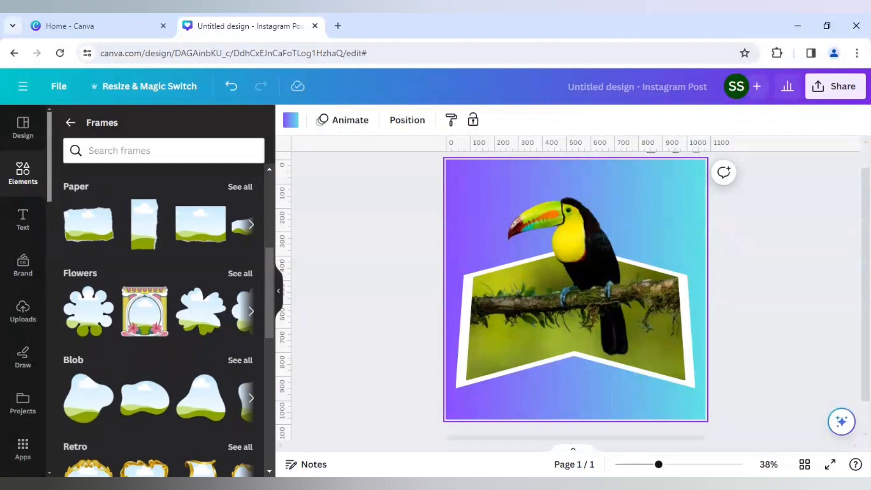
scroll(104, 372, "down", 3)
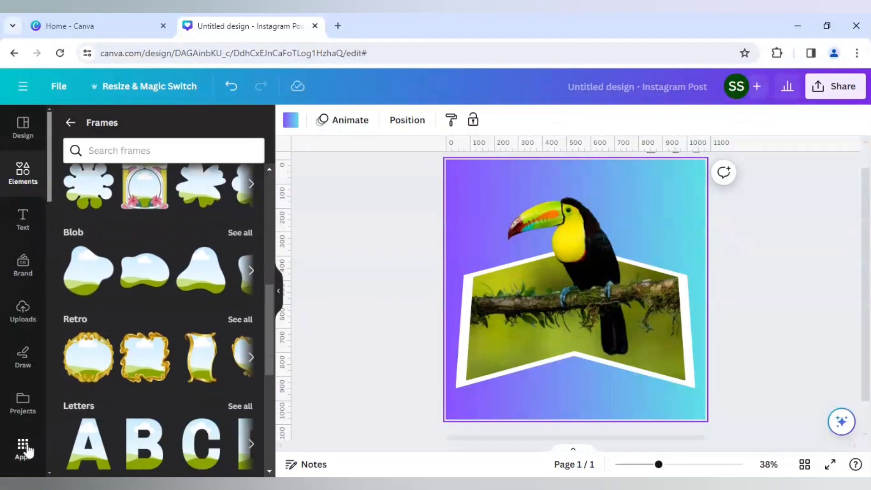
Step: Reshape Frame Maker's default triangle by moving both base points up and inward, and show all of its preset shapes
left_click(22, 447)
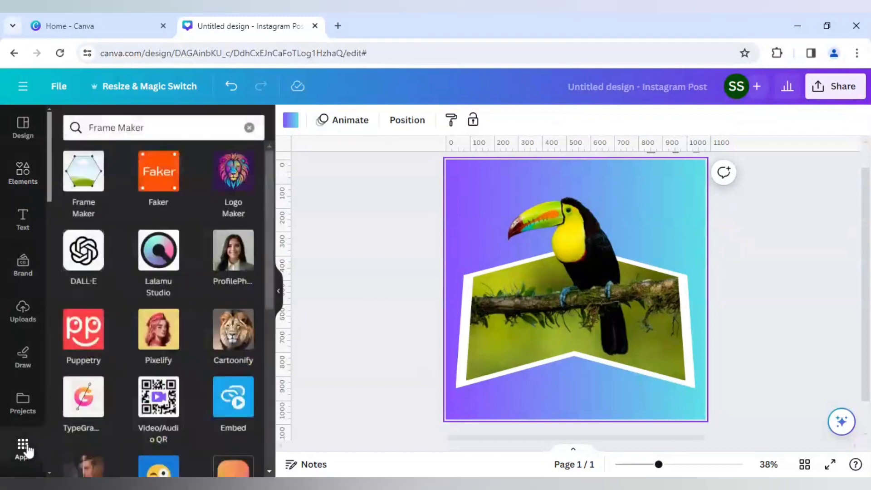
left_click(89, 182)
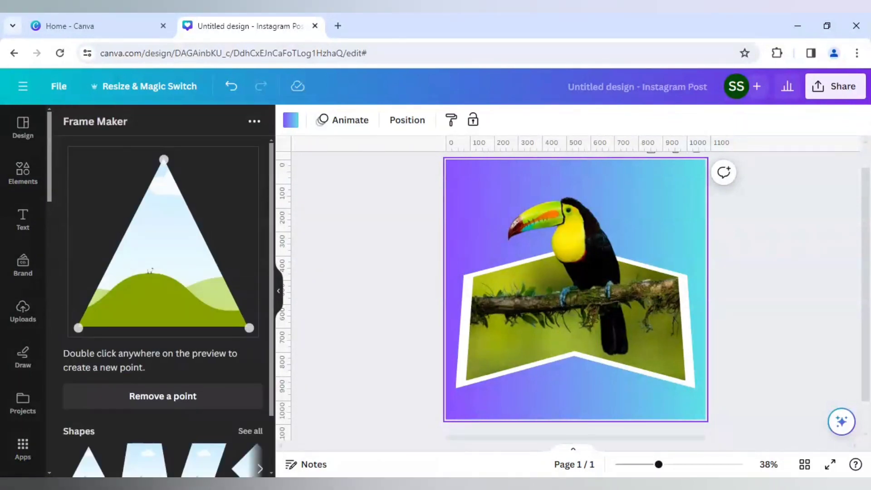
left_click_drag(78, 328, 91, 207)
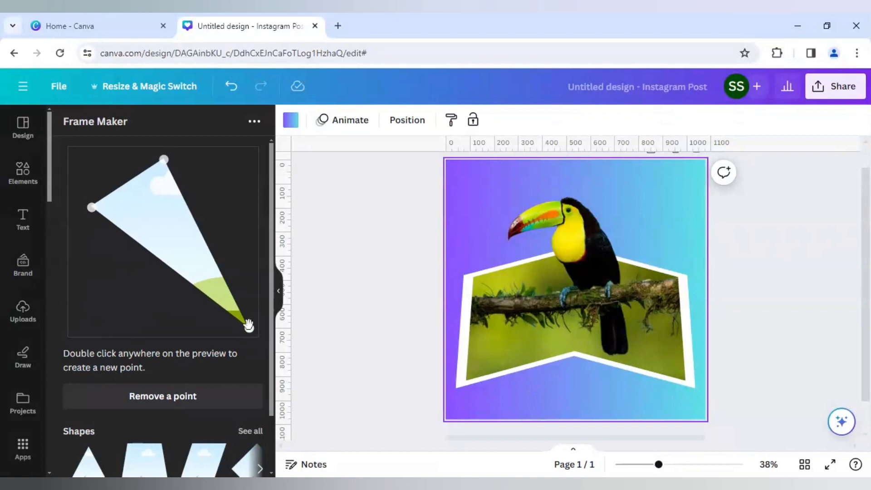
left_click_drag(249, 325, 187, 279)
scroll(170, 366, "down", 2)
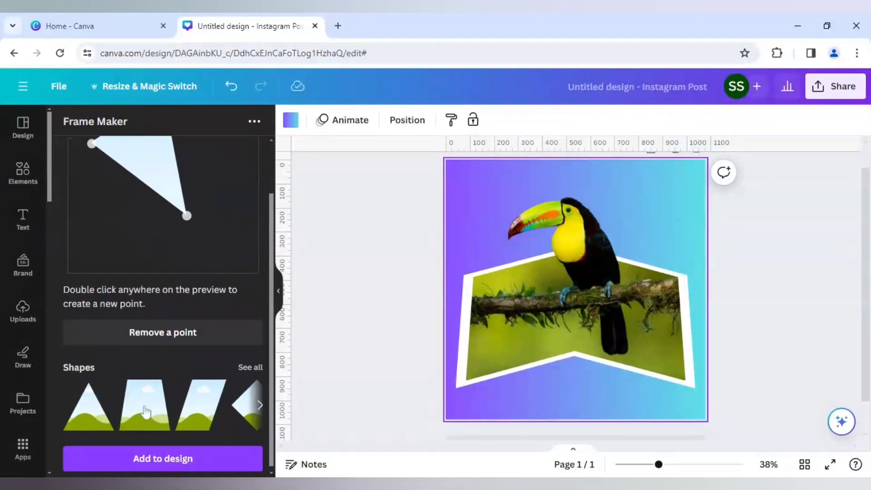
left_click(250, 368)
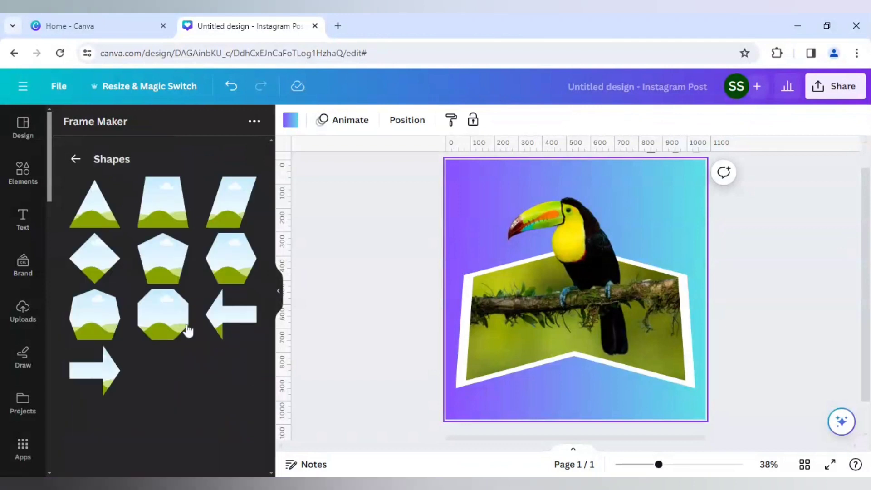